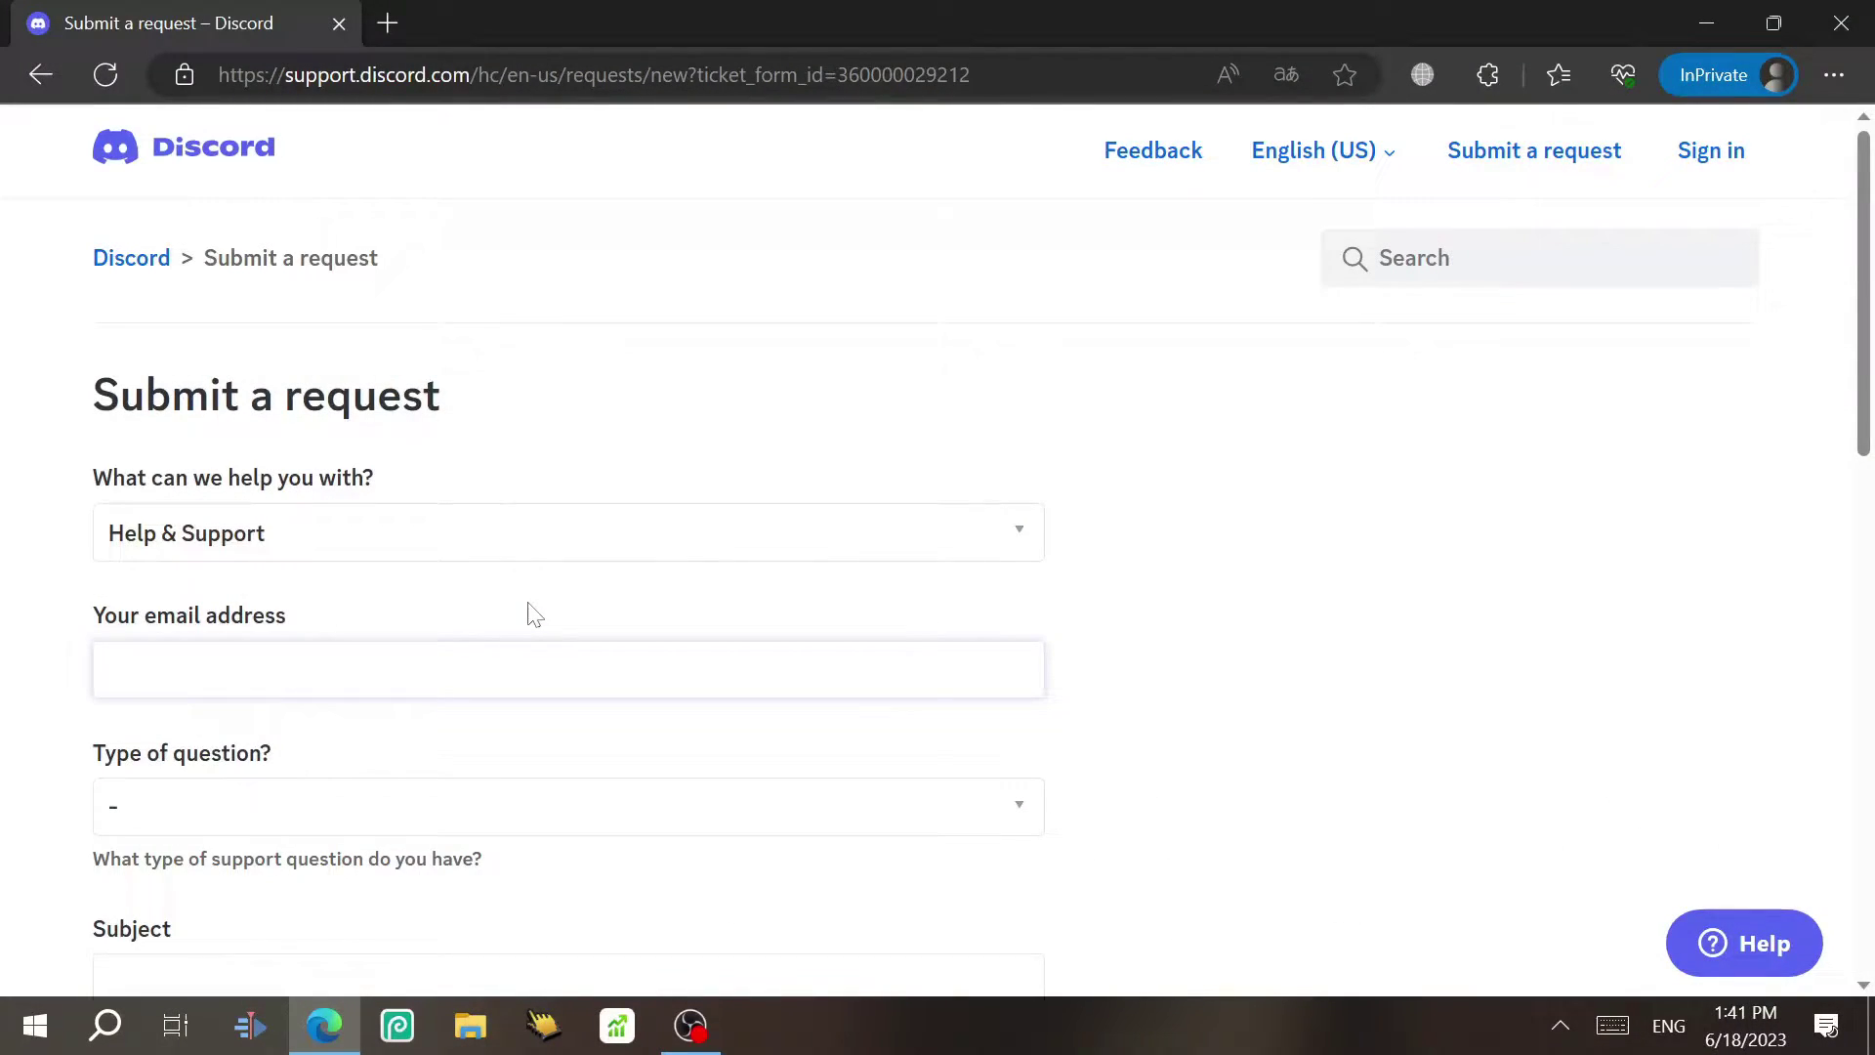
- Set the support request category to Hacked Account
left_click(528, 610)
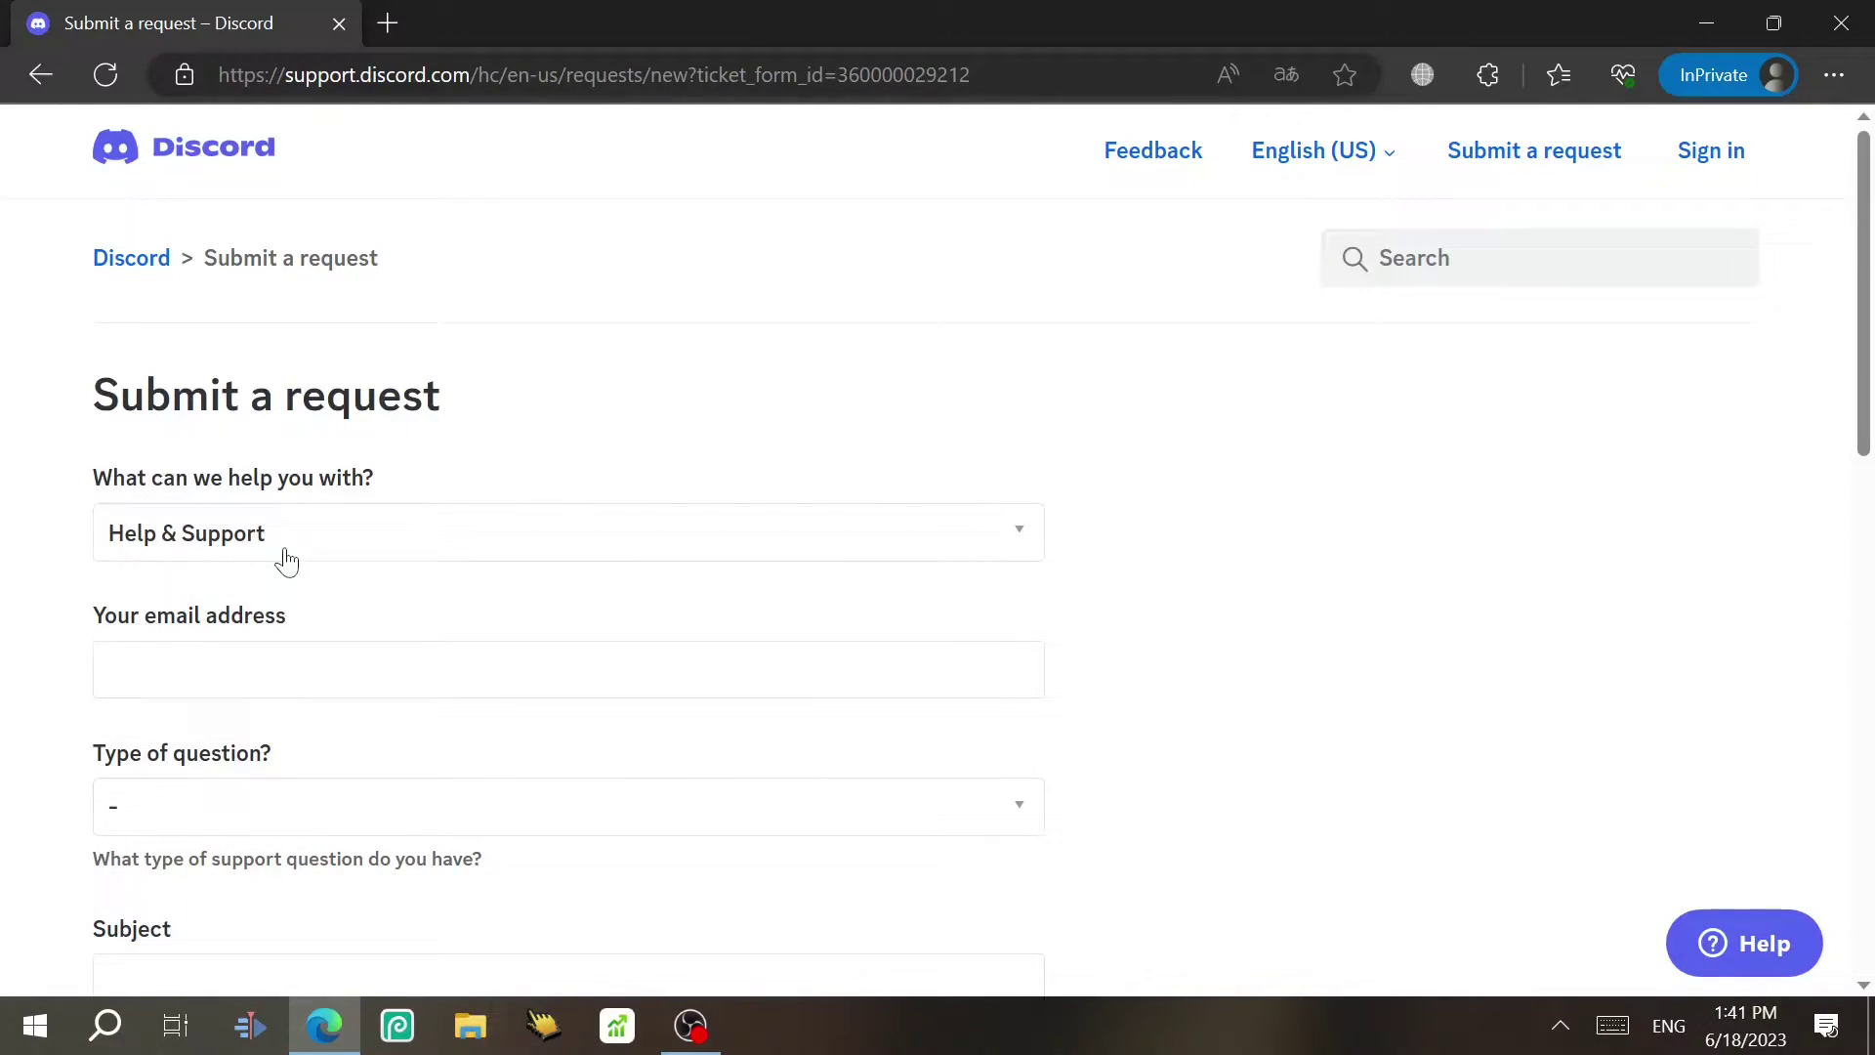
left_click(286, 562)
left_click(252, 601)
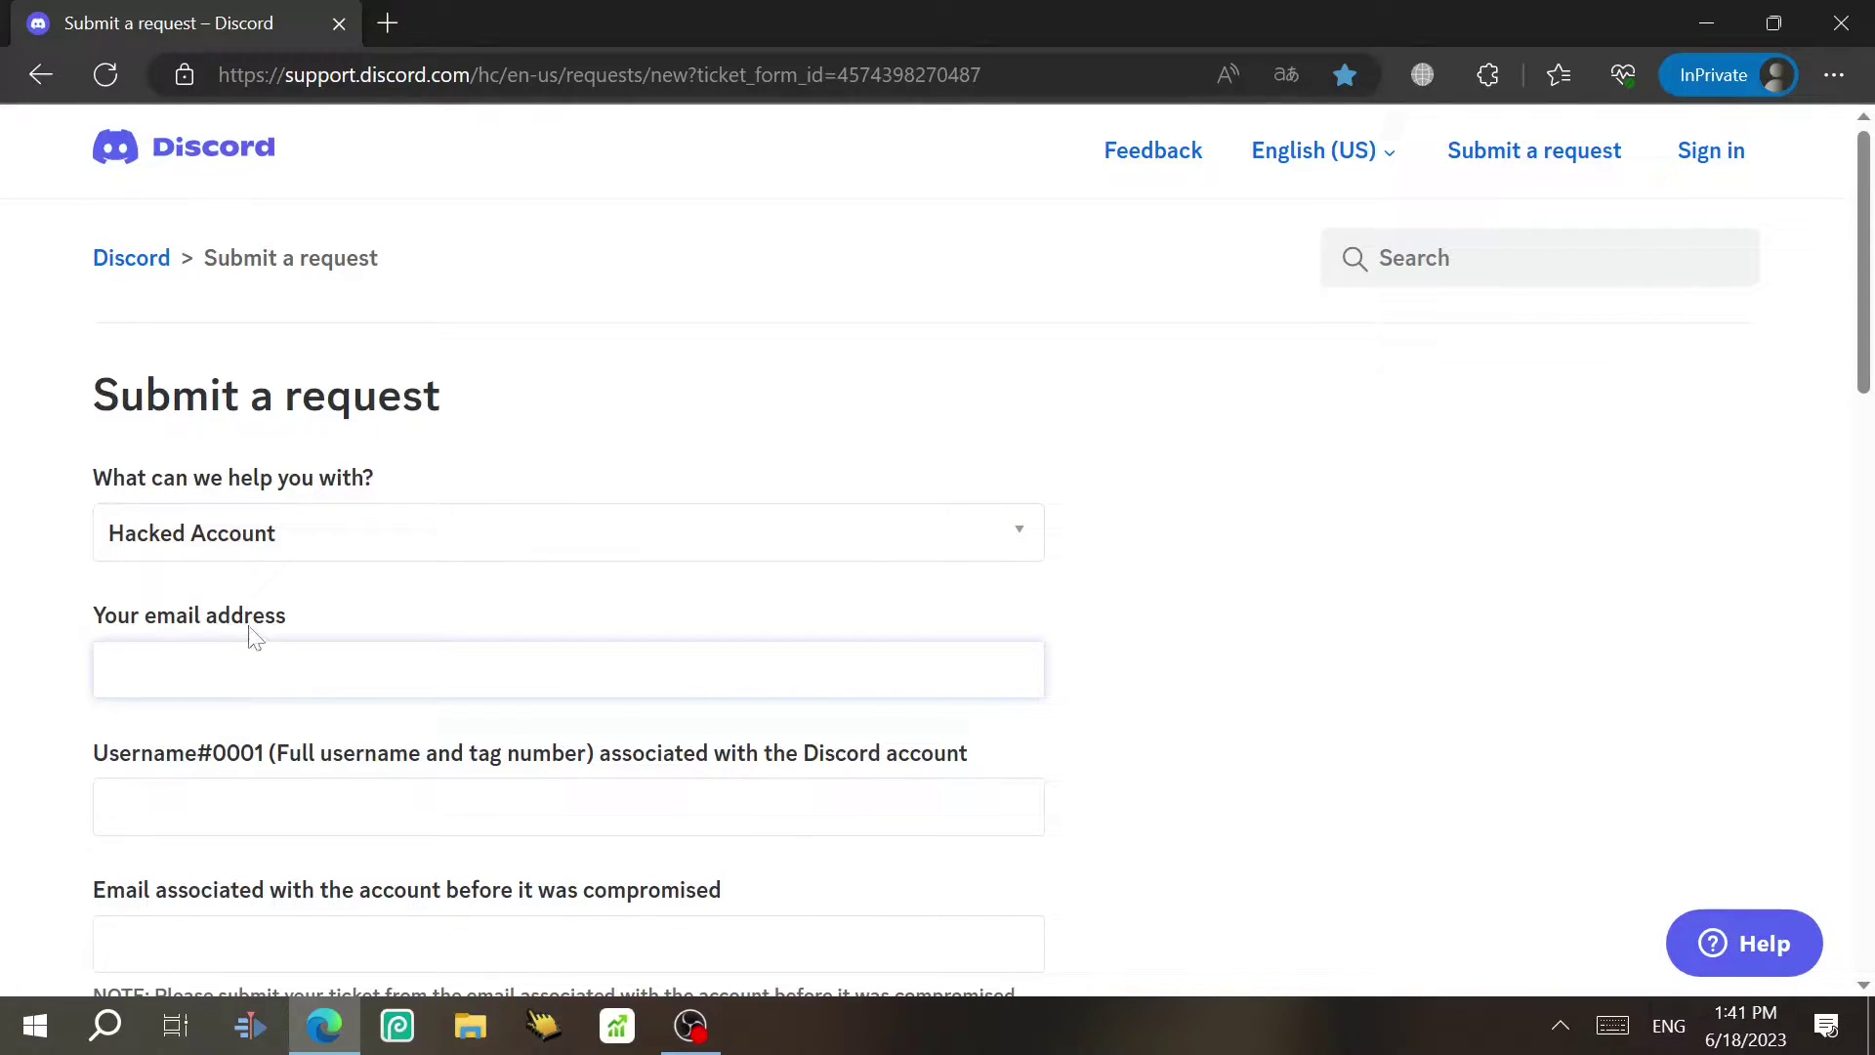
- Fill in the requester's email address and the full Discord username with its tag number
left_click(252, 646)
key("ctrl+v")
left_click(242, 786)
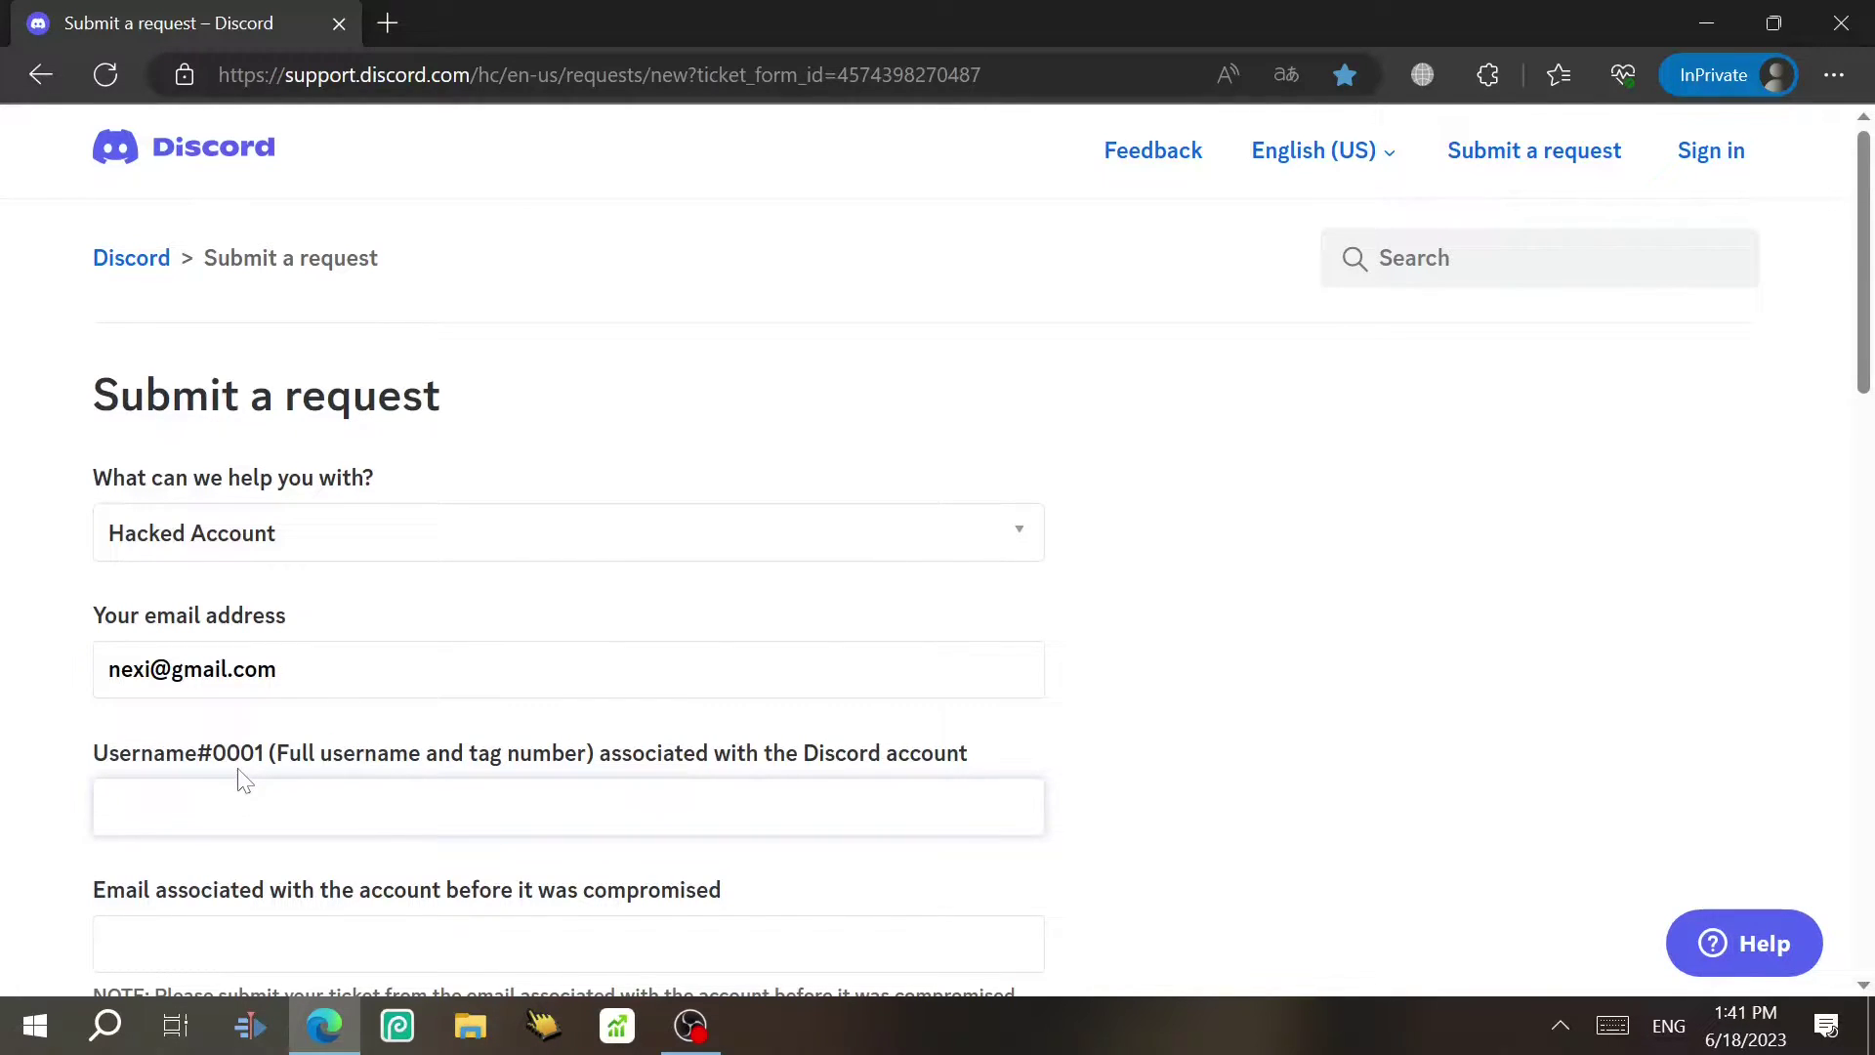
type("neee#4949")
scroll(242, 786, "down", 3)
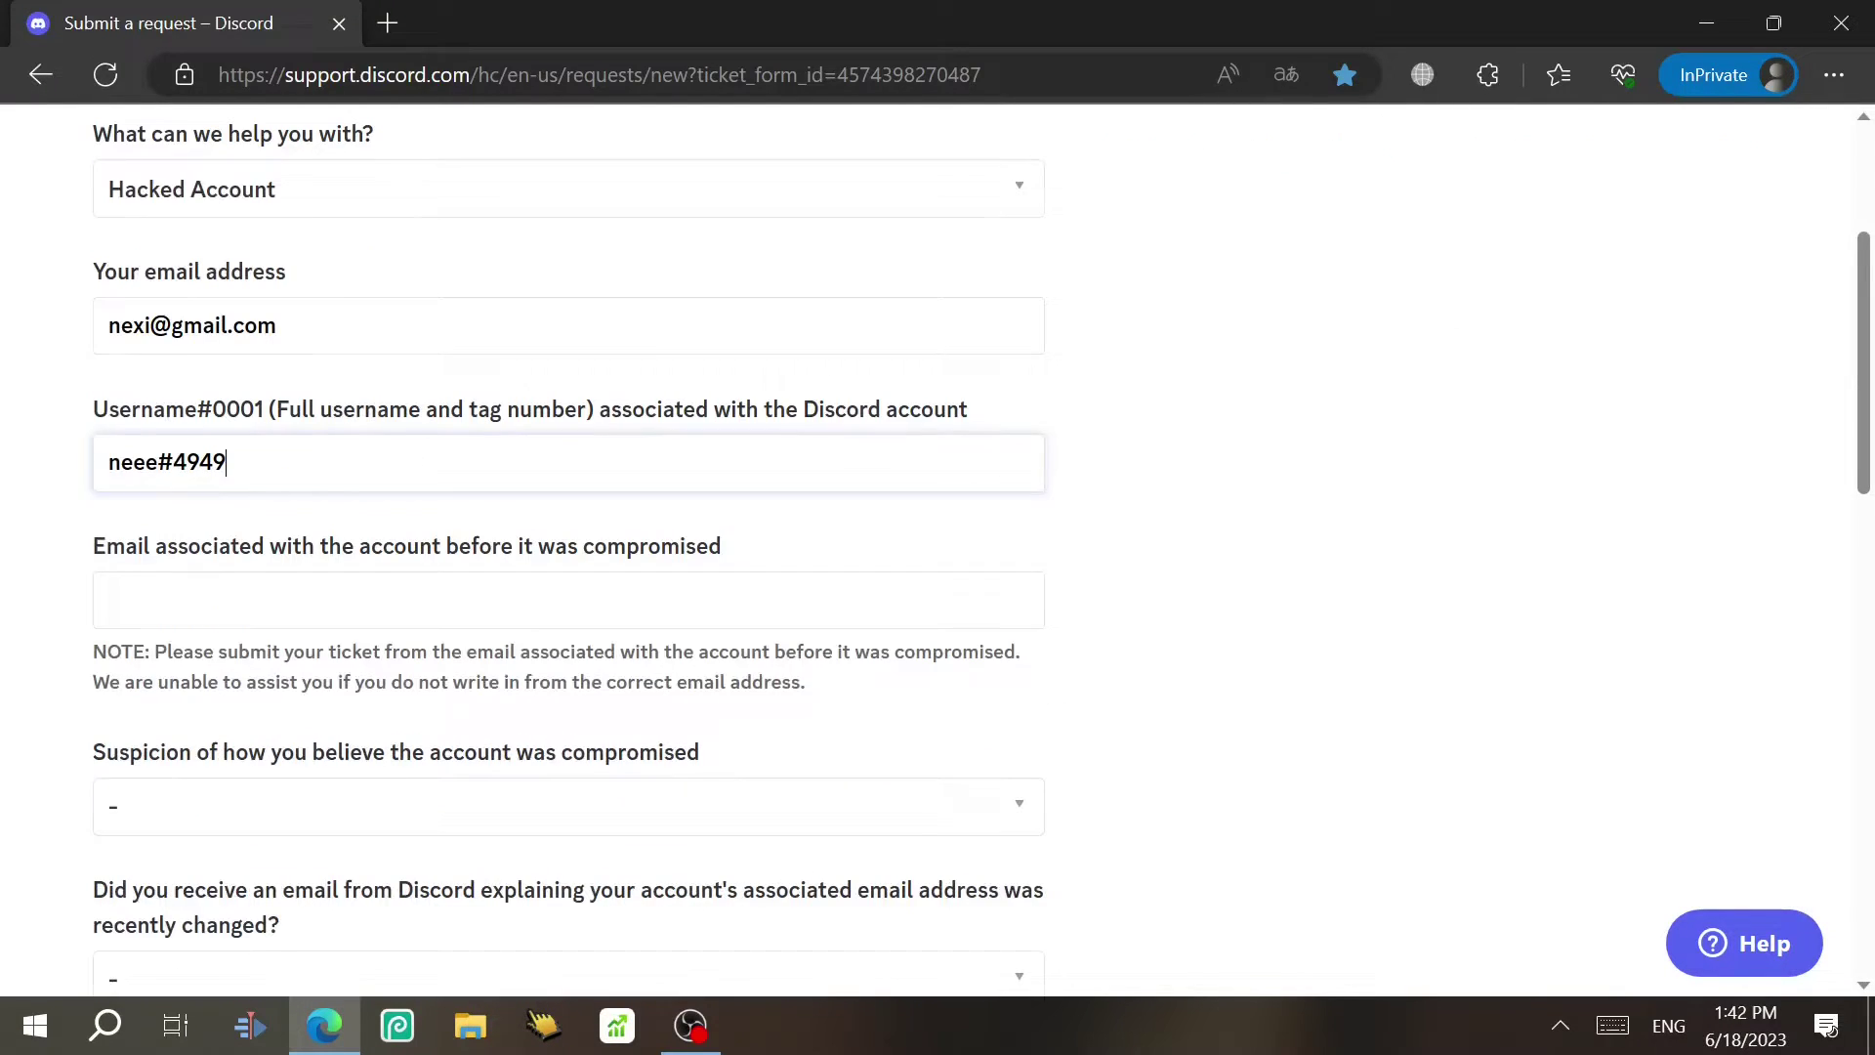
- Copy the requester's email address into the field for the email associated with the account before it was compromised
key("Tab")
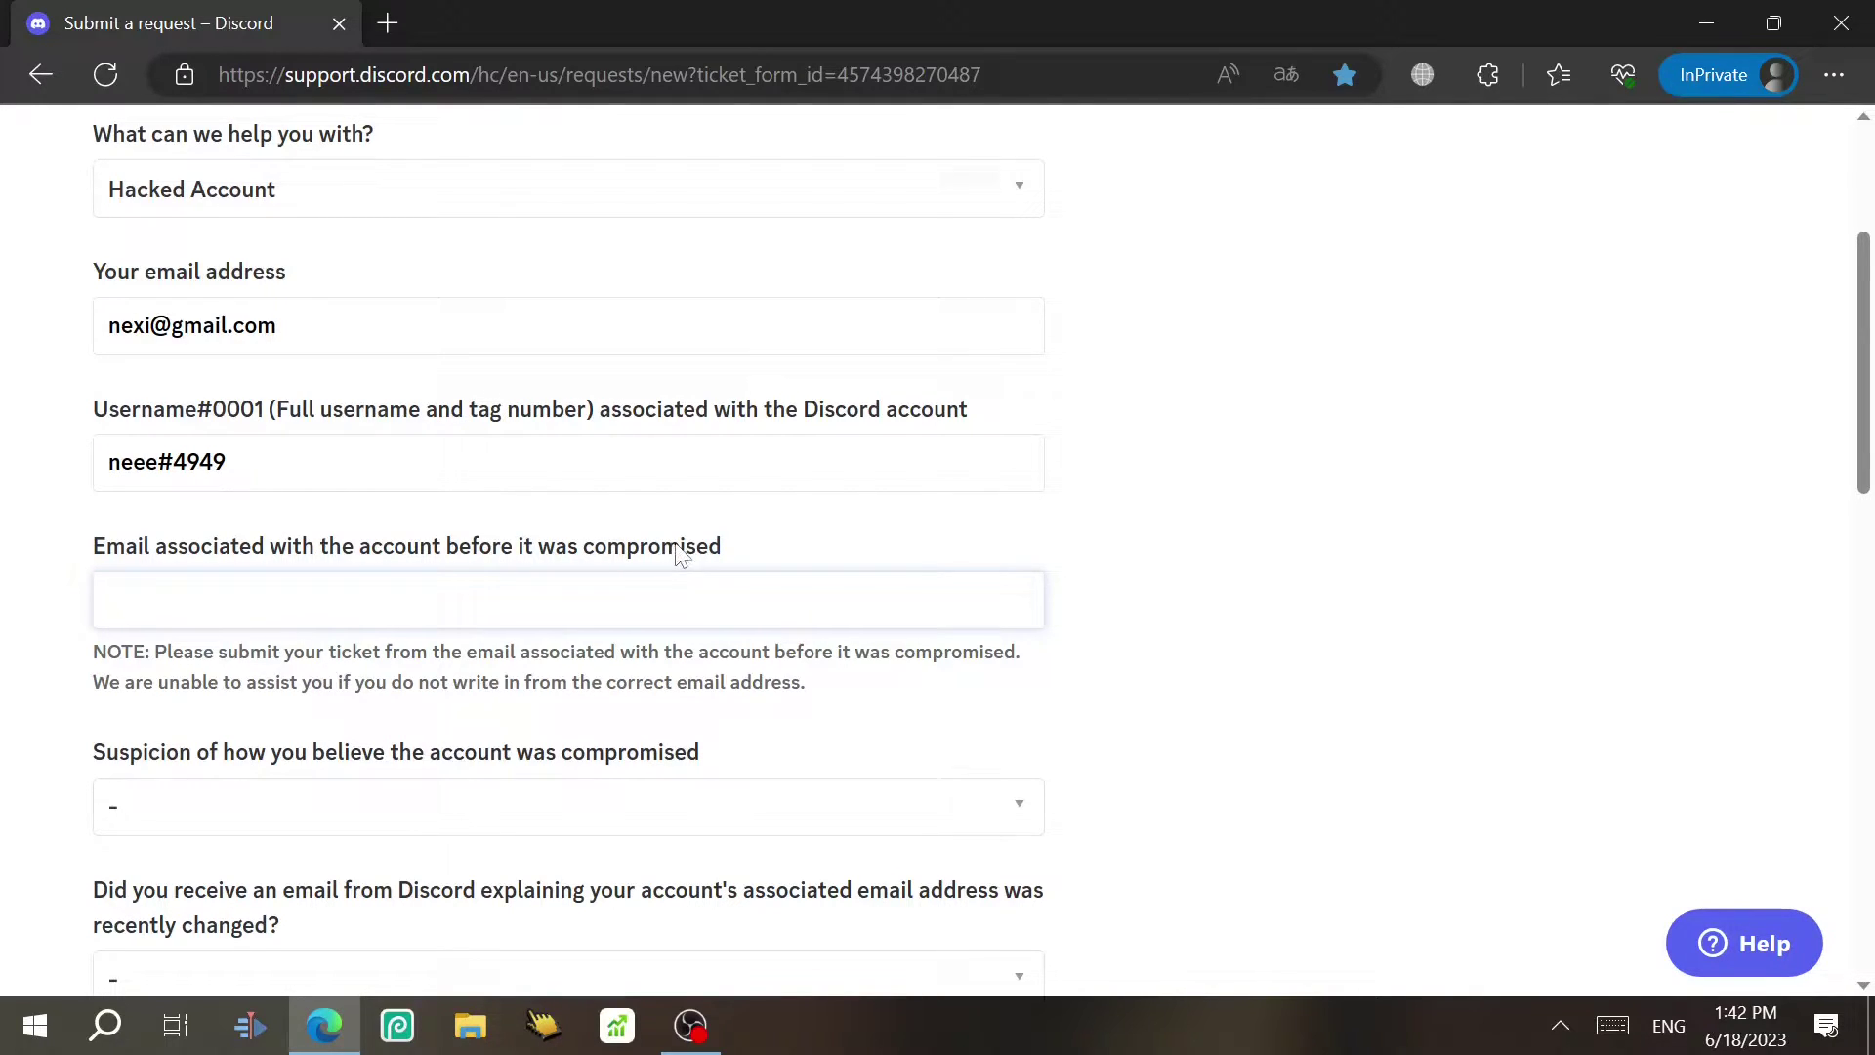
double_click(295, 652)
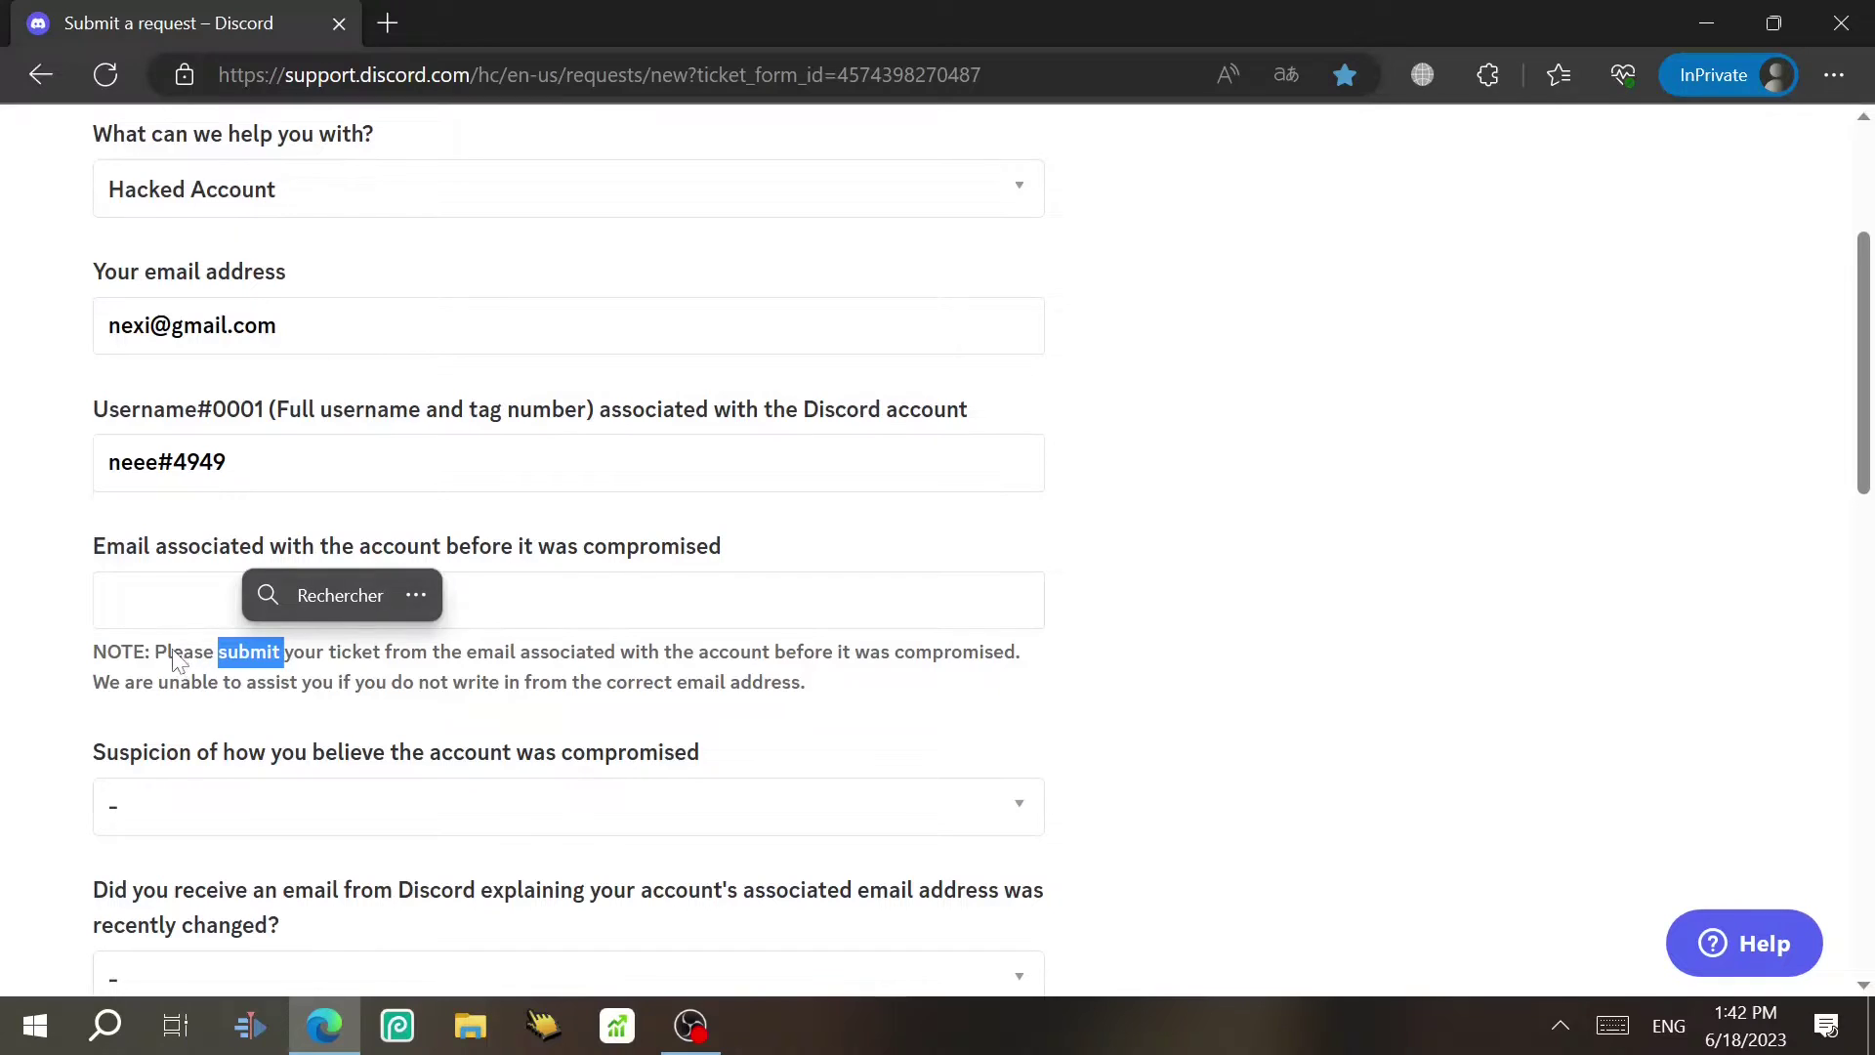
left_click(116, 600)
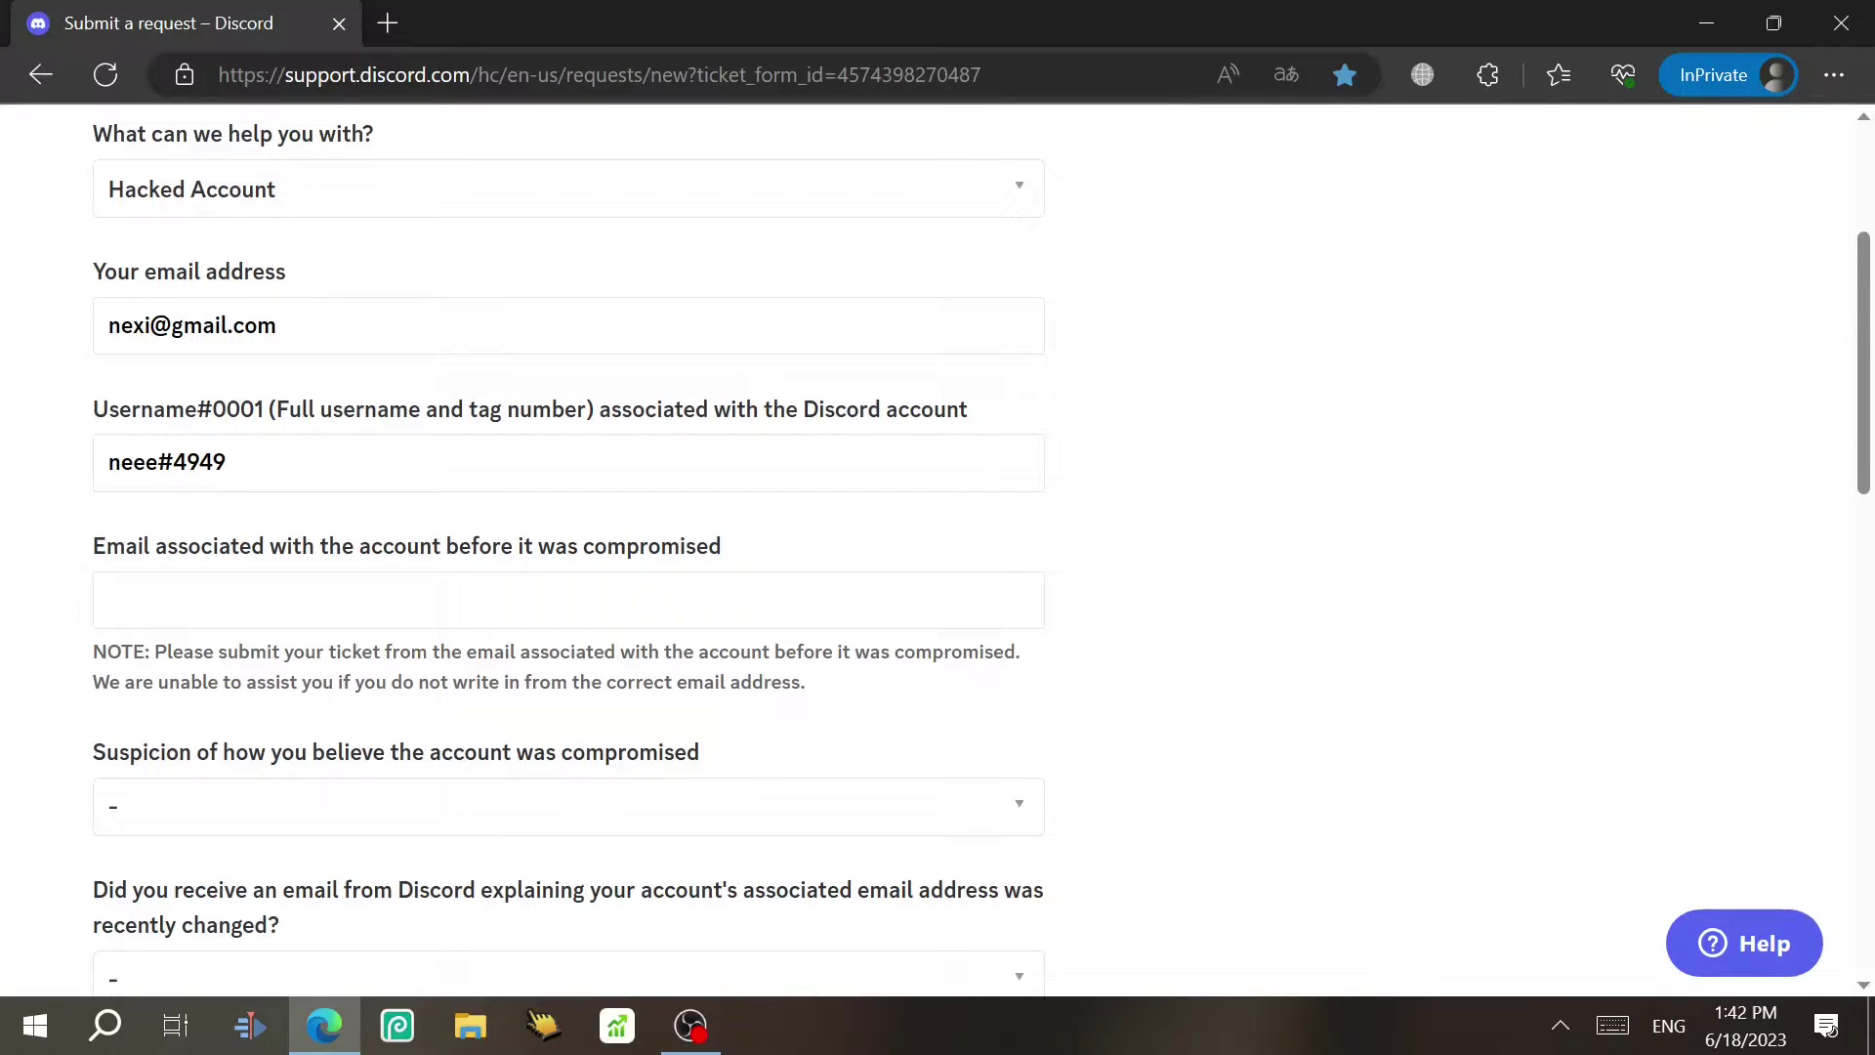
left_click(192, 325)
key("ctrl+a")
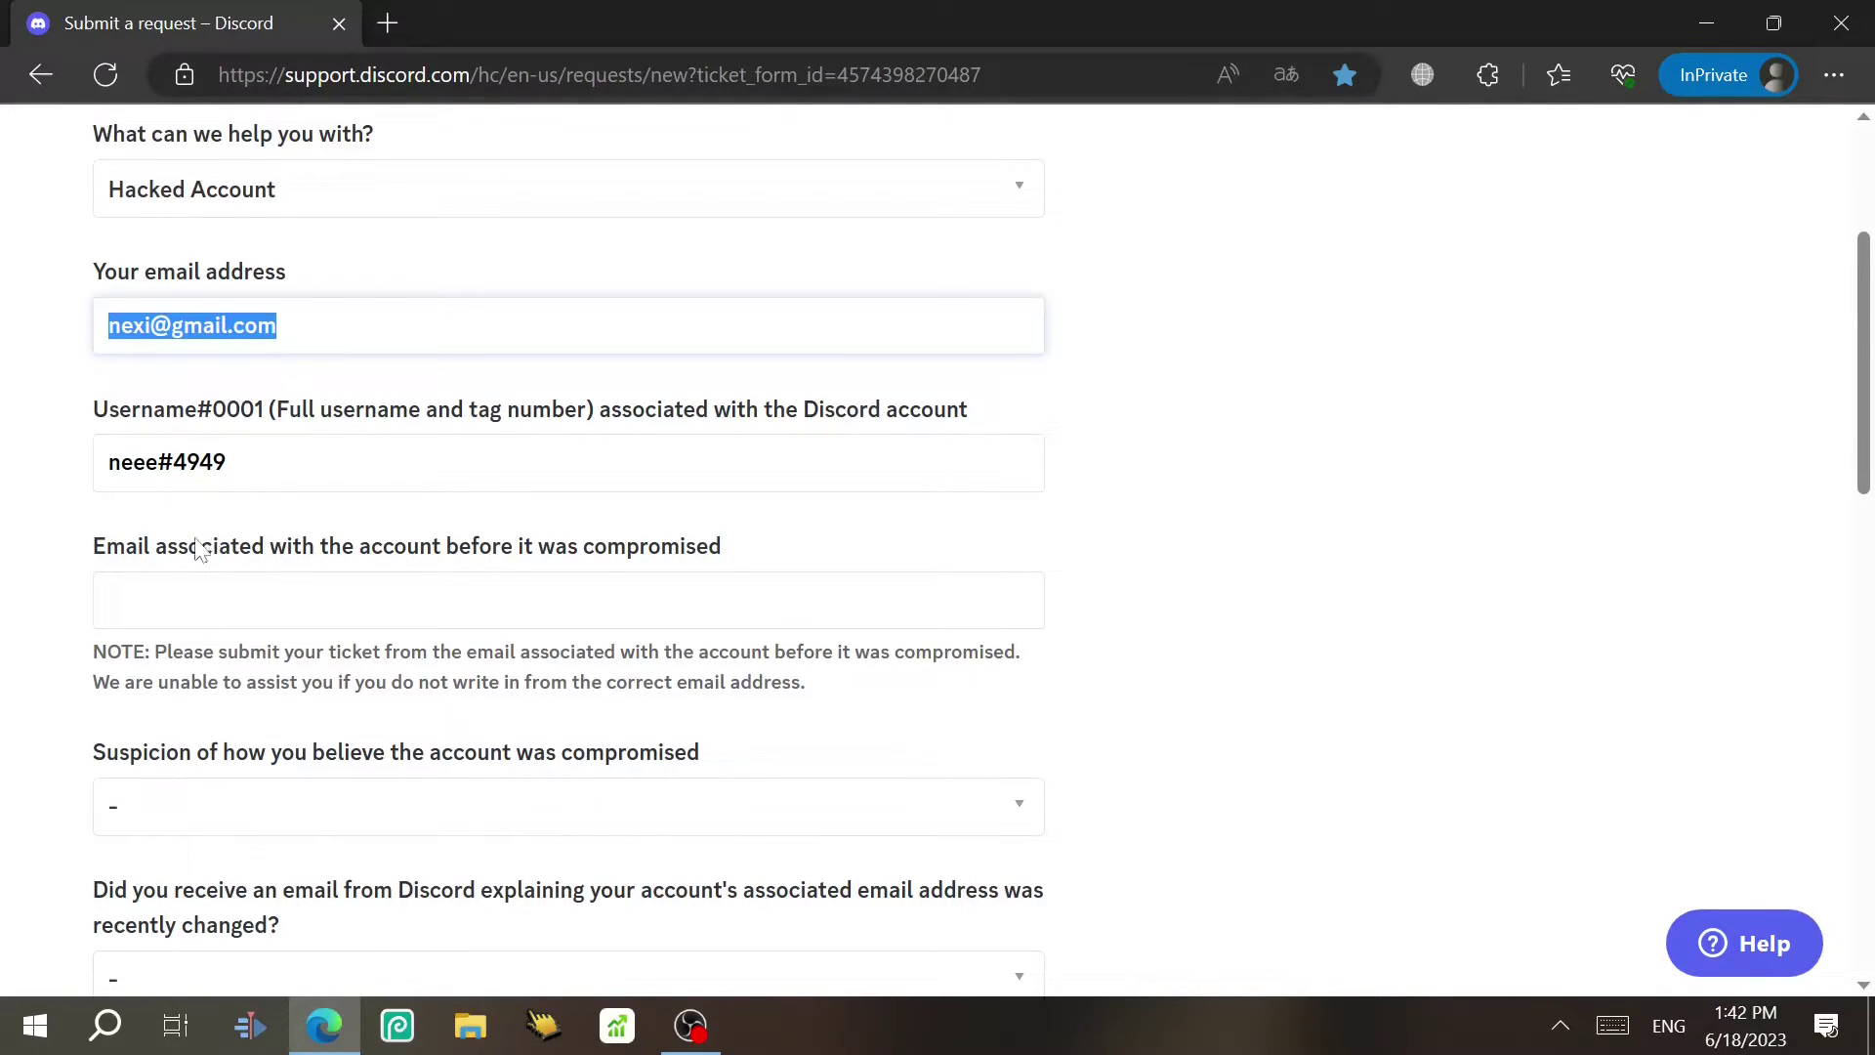
left_click(200, 600)
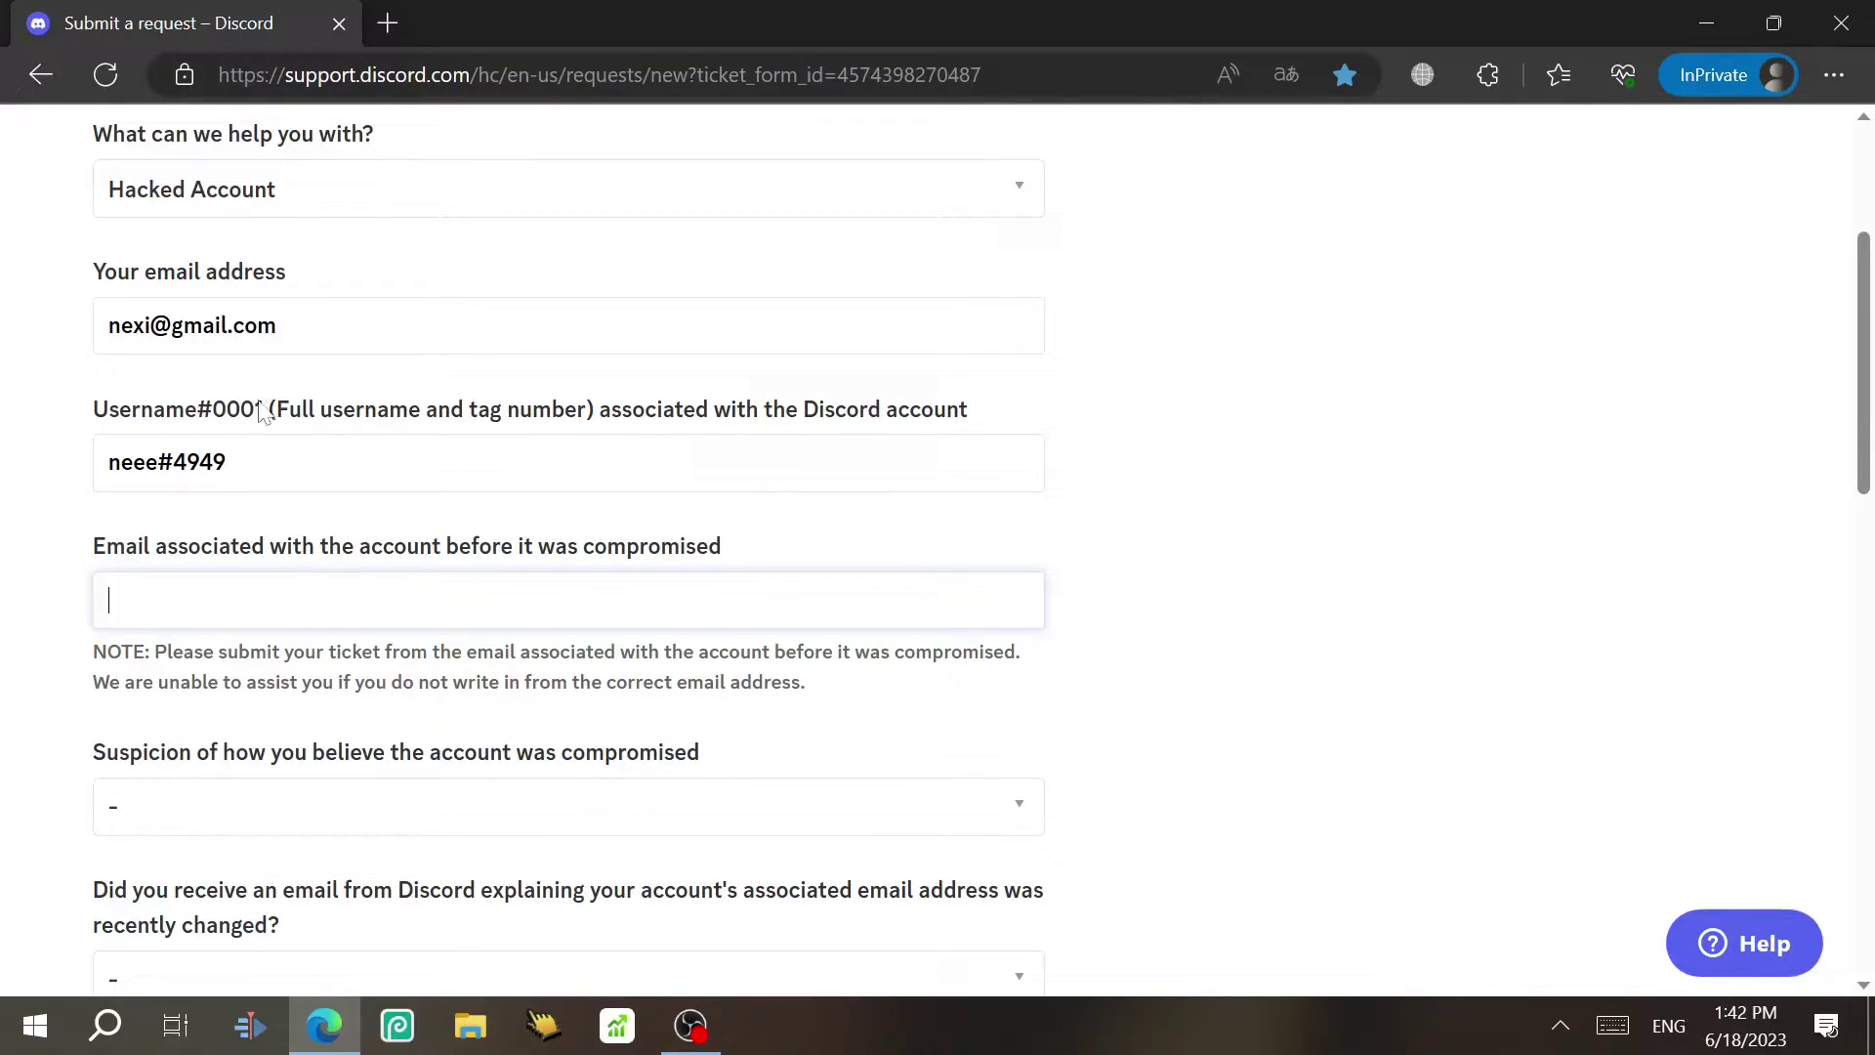
left_click(192, 325)
key("ctrl+a")
key("ctrl+c")
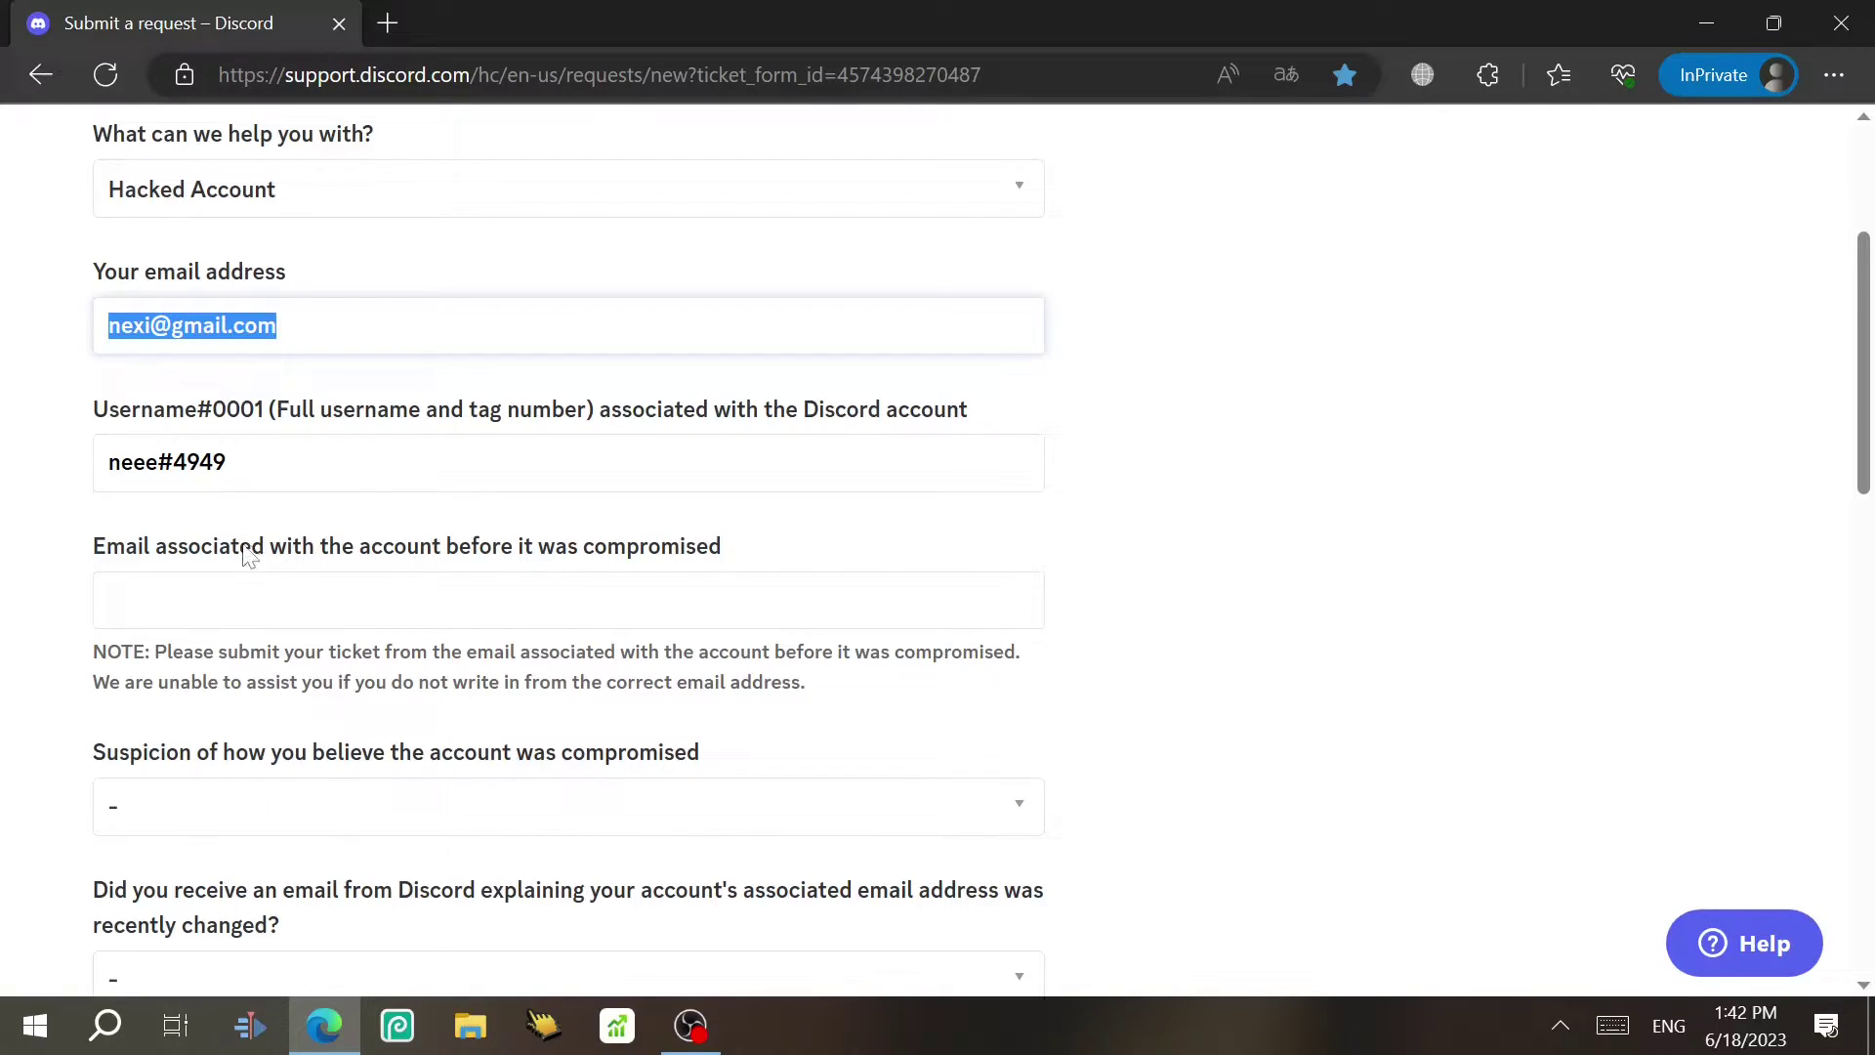
left_click(244, 599)
key("ctrl+v")
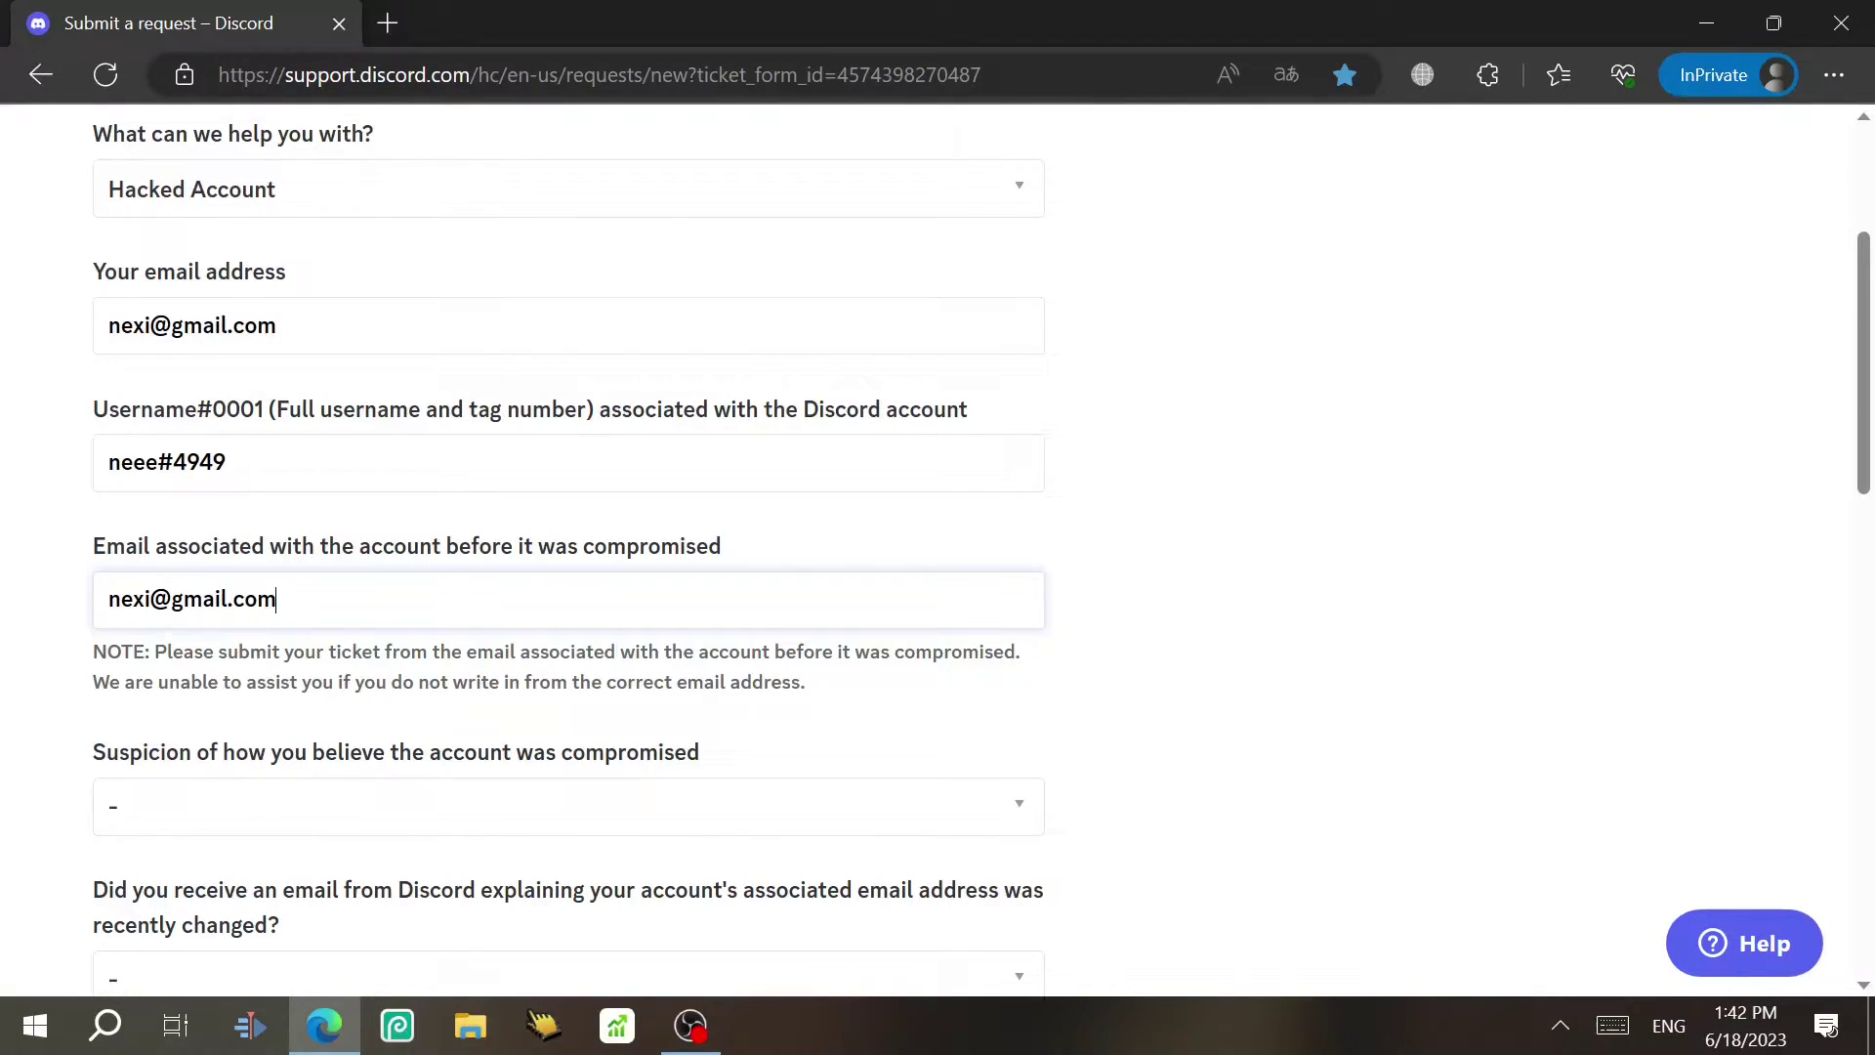
- Set the suspicion of how the account was compromised to "I don't know / I'm not sure"
scroll(188, 397, "down", 4)
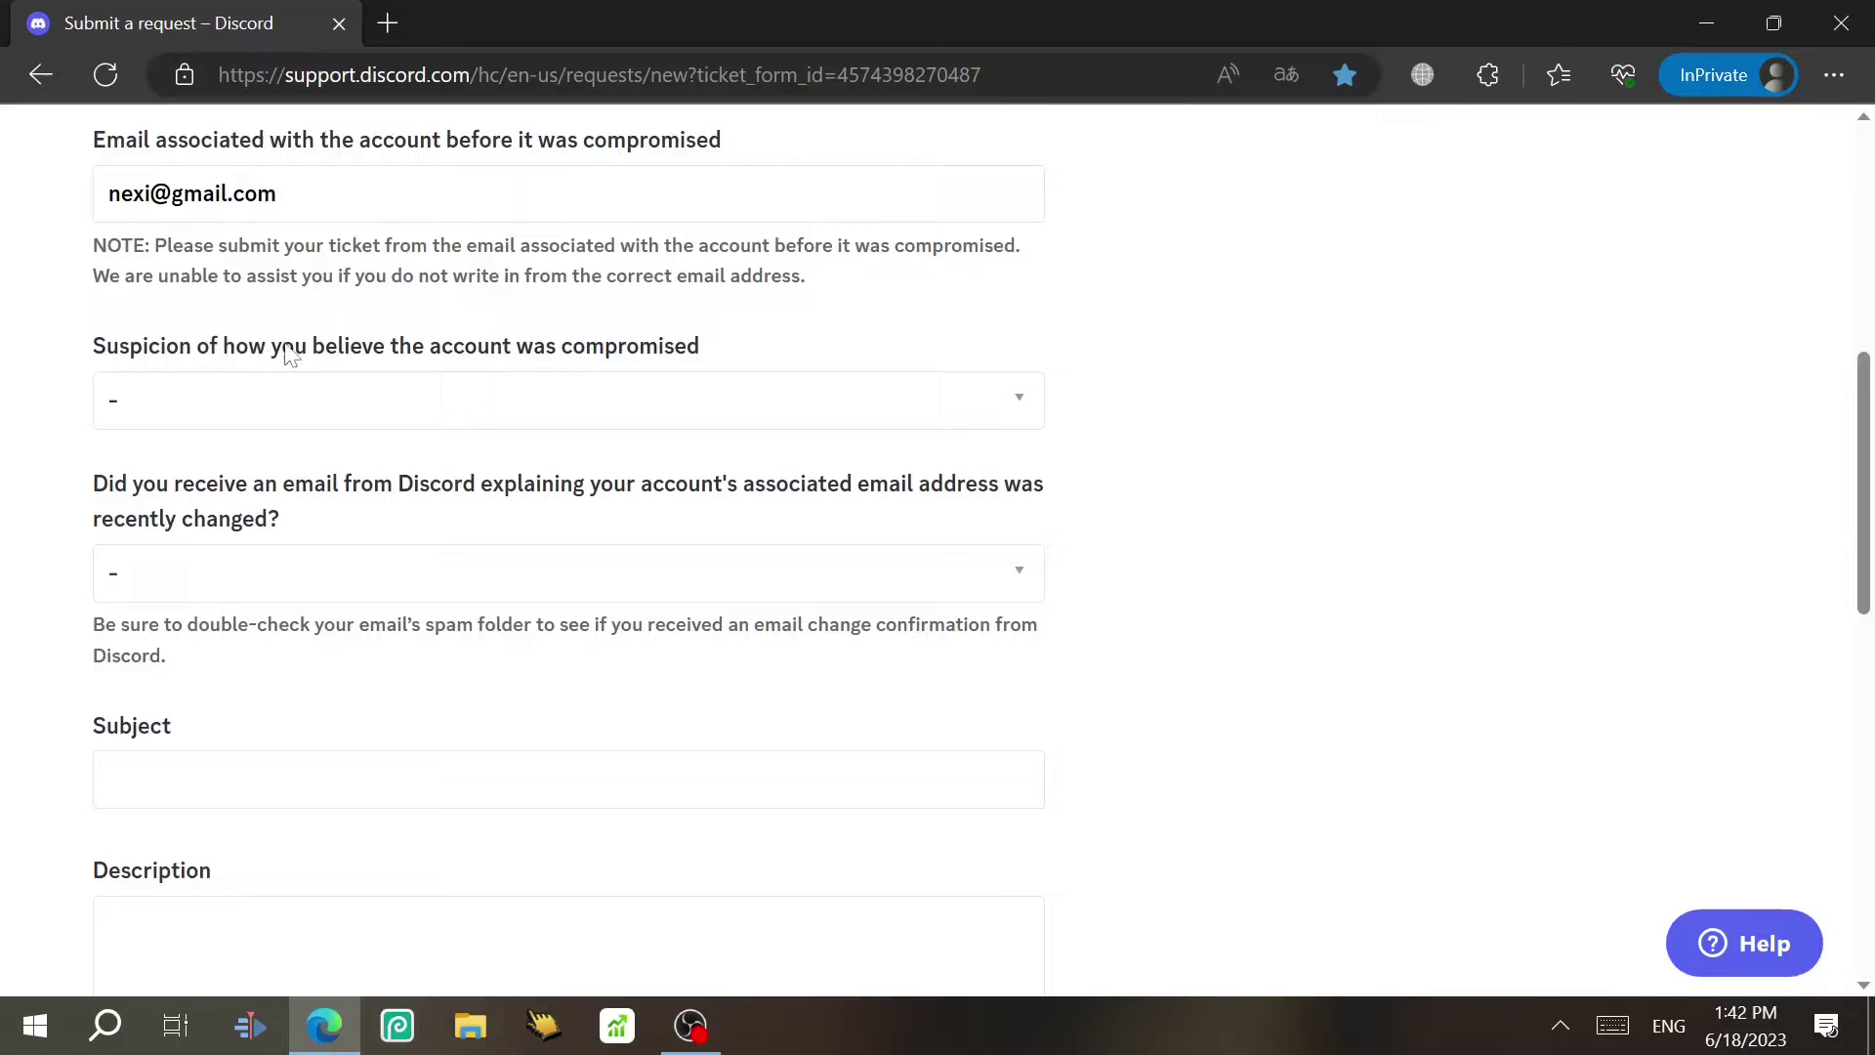
left_click(302, 390)
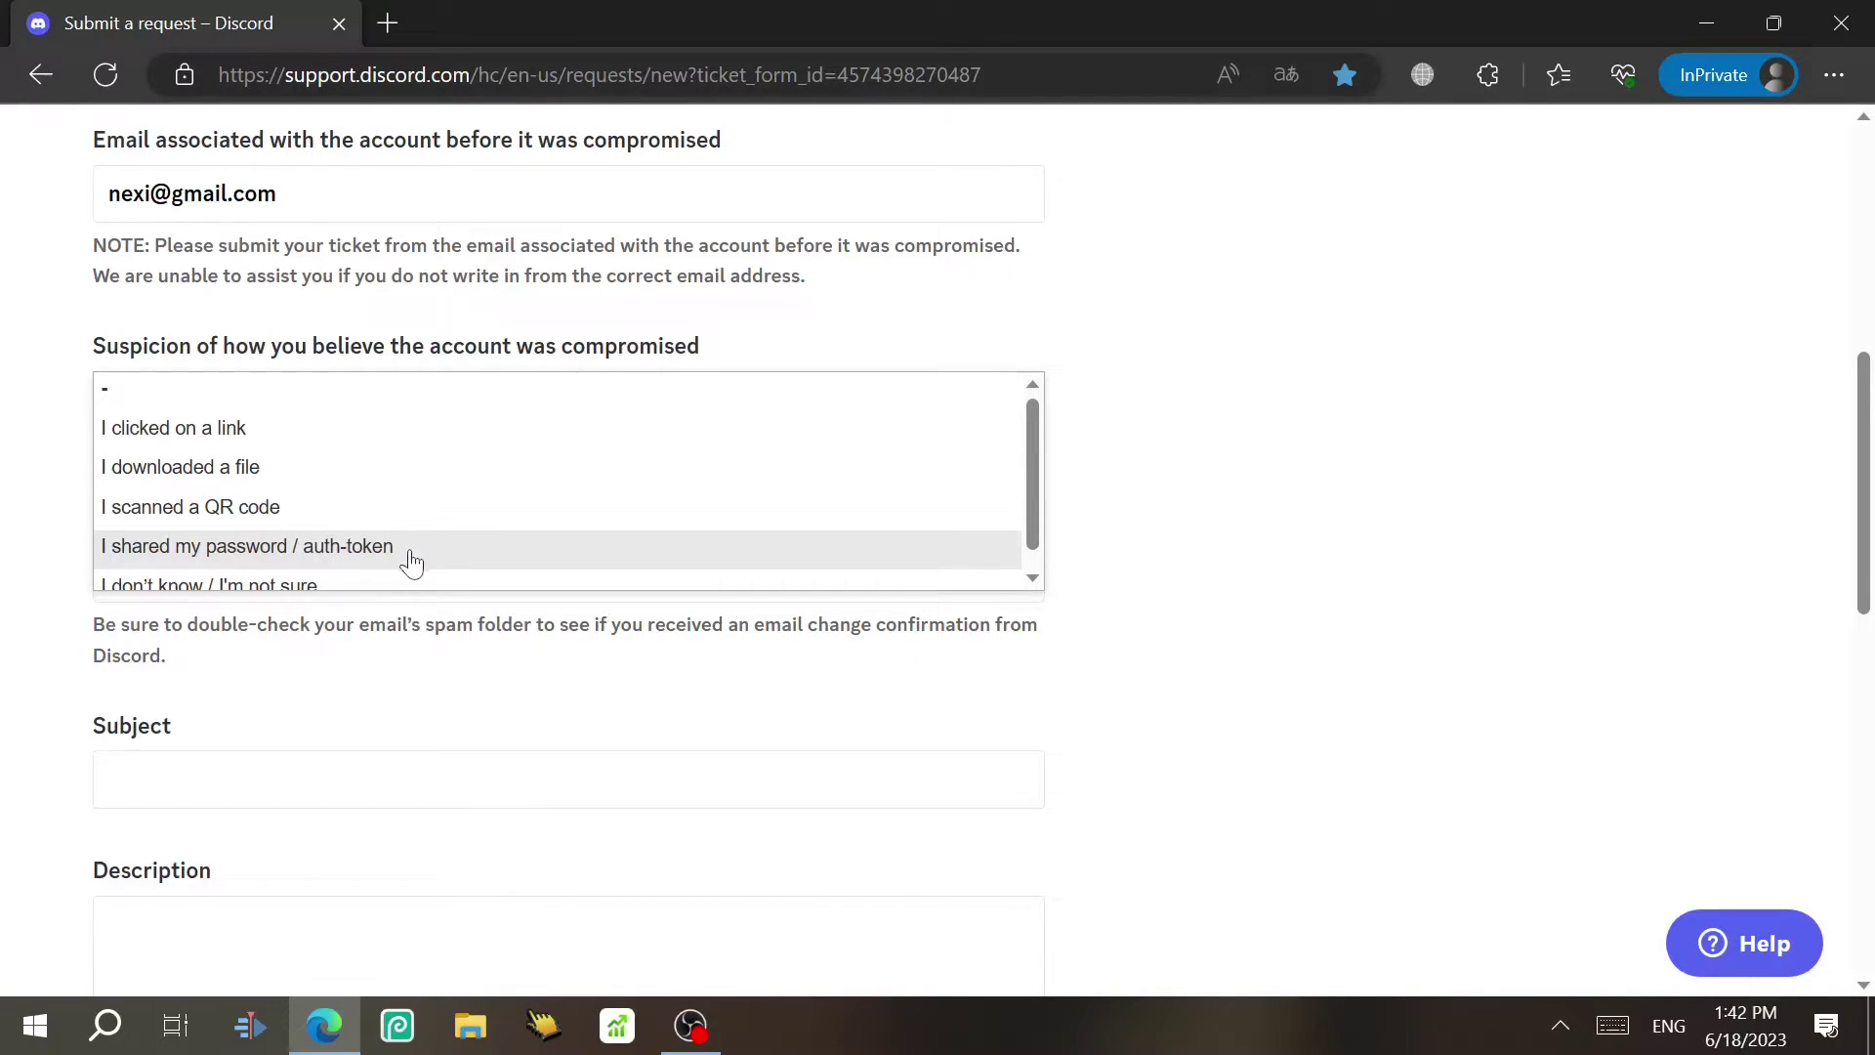
scroll(360, 582, "down", 1)
left_click(360, 582)
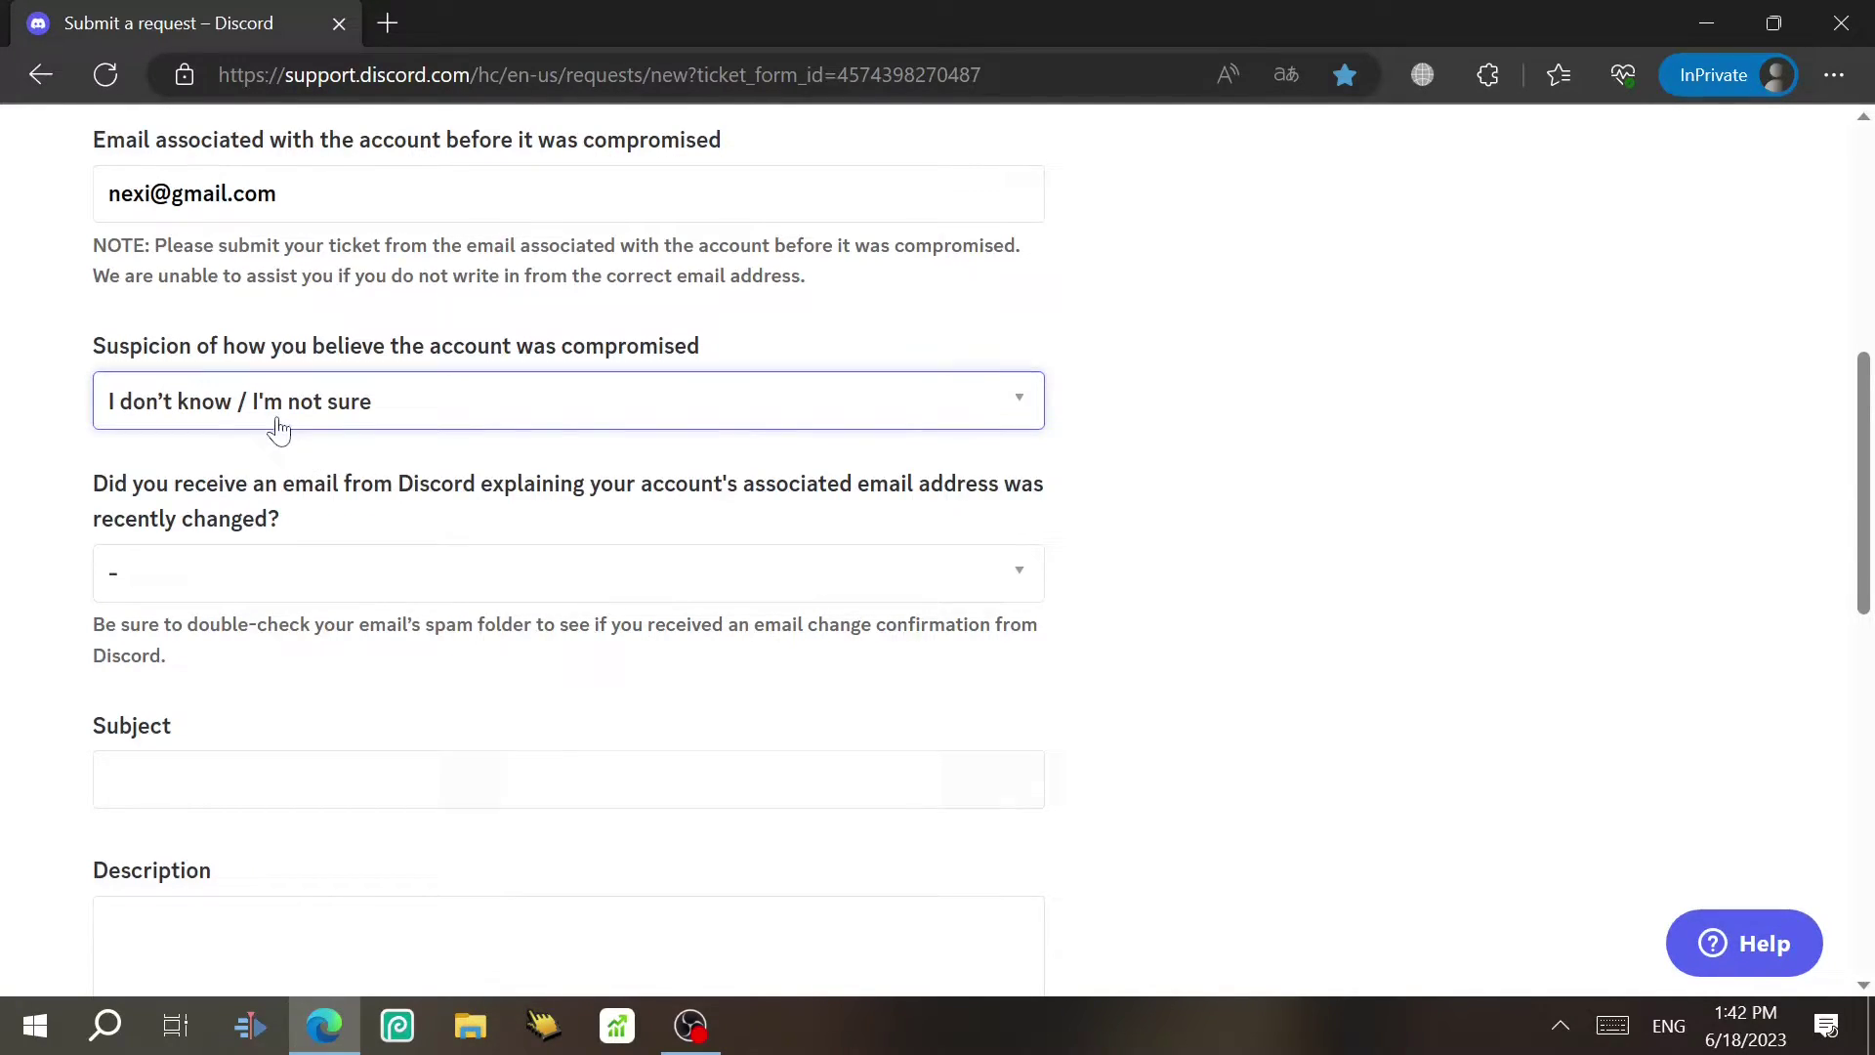
left_click(256, 478)
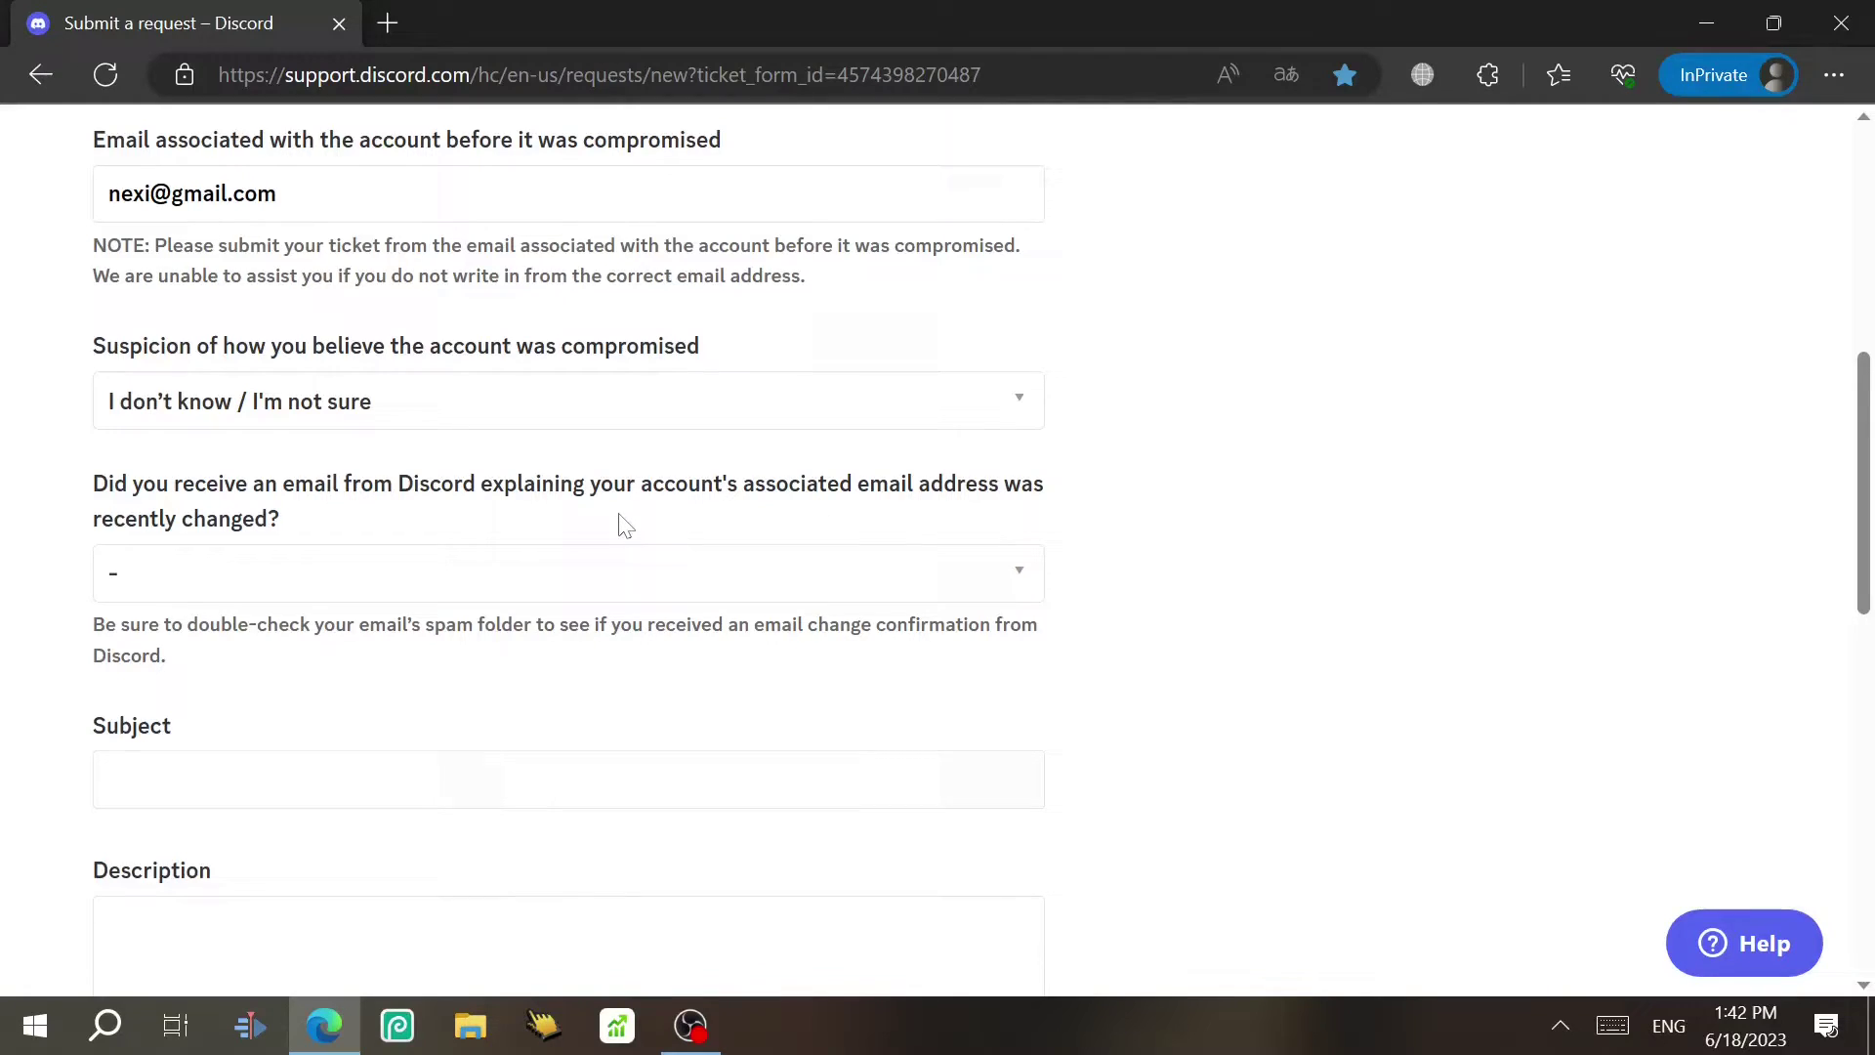
- Answer Yes to having received an email from Discord about the account's email address being changed
left_click(256, 598)
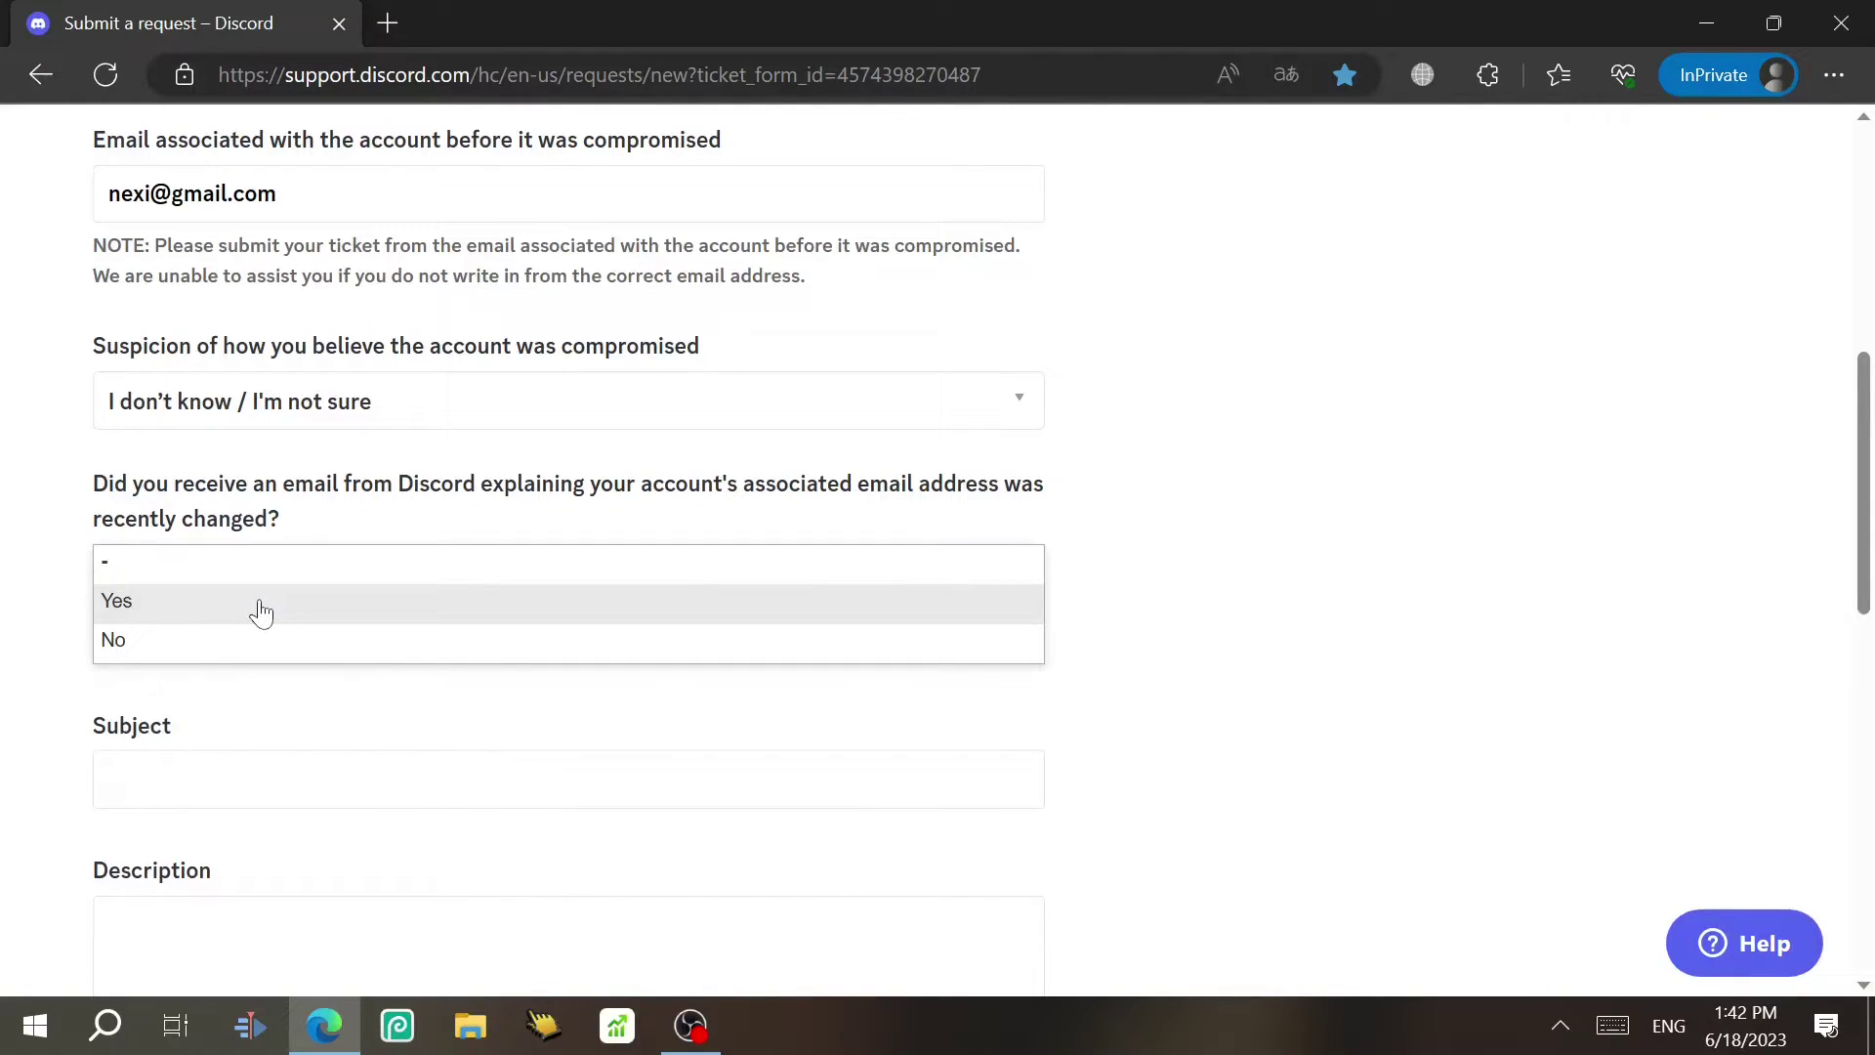
left_click(154, 610)
scroll(151, 607, "down", 3)
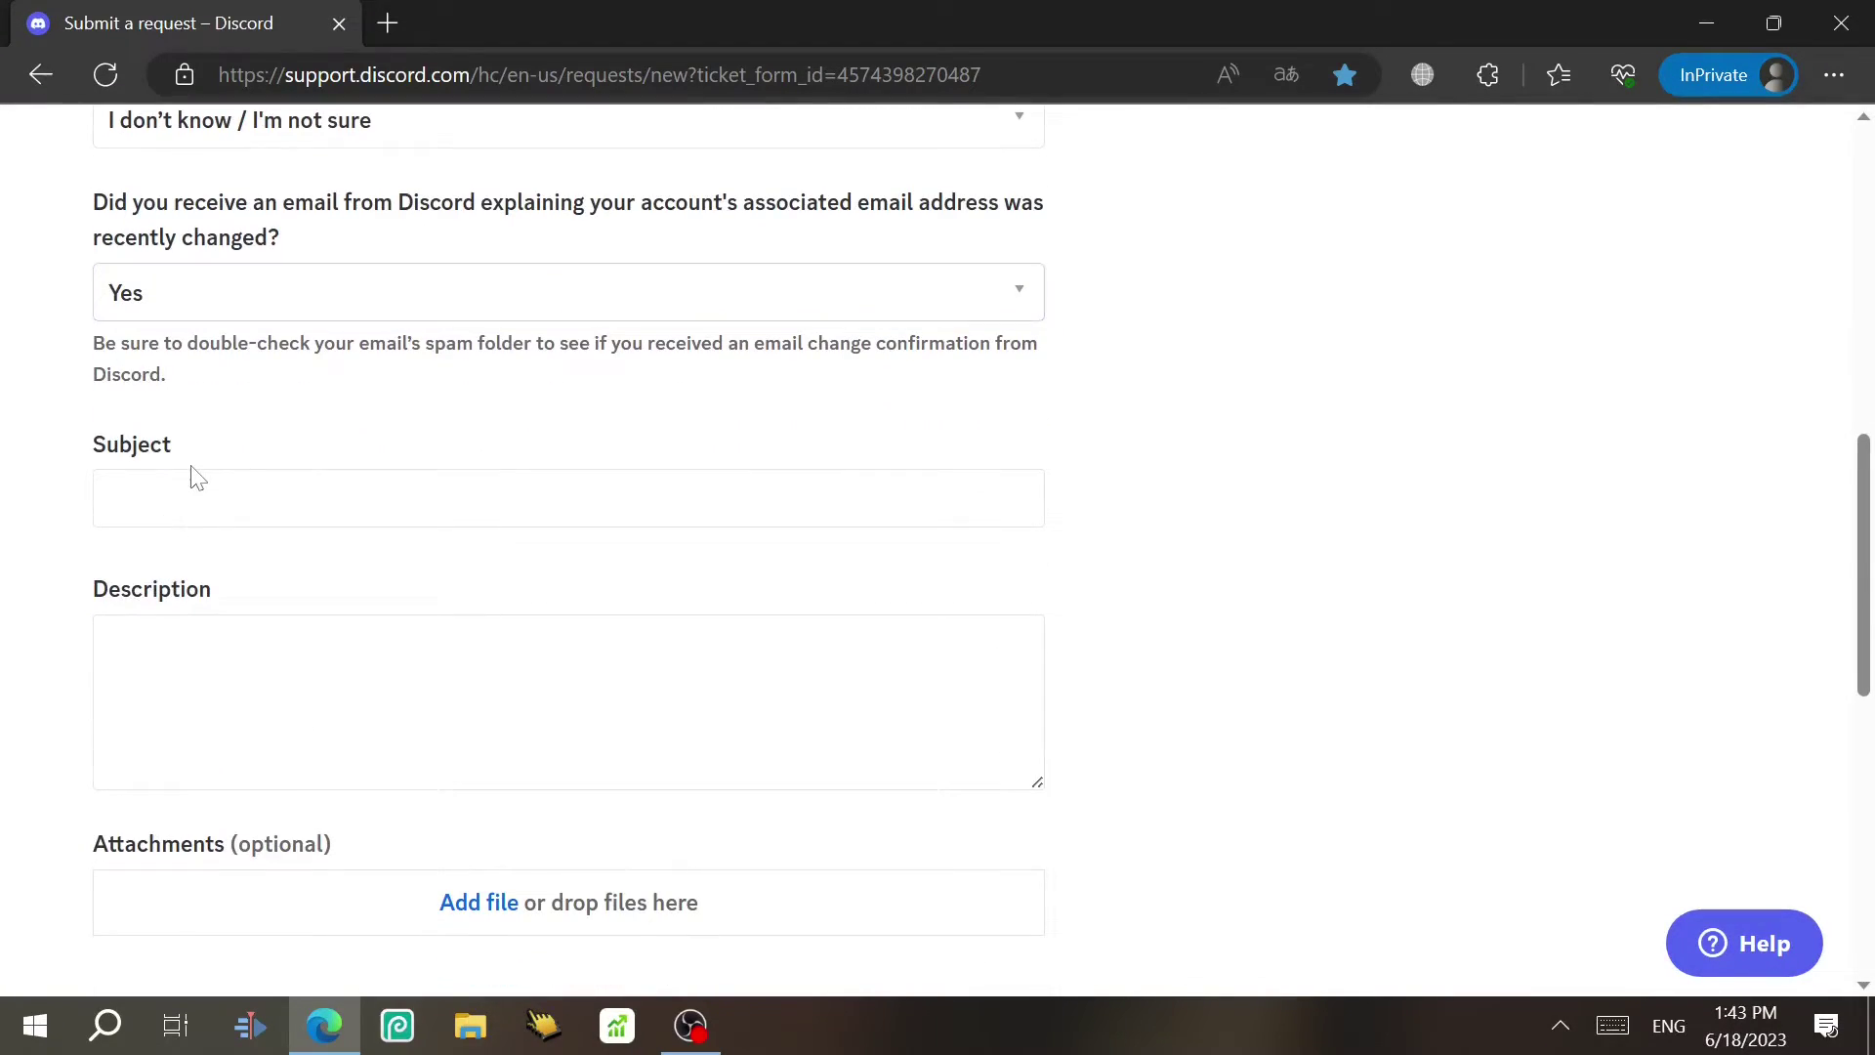
- Enter "A compromised account" as the request's subject
left_click(196, 477)
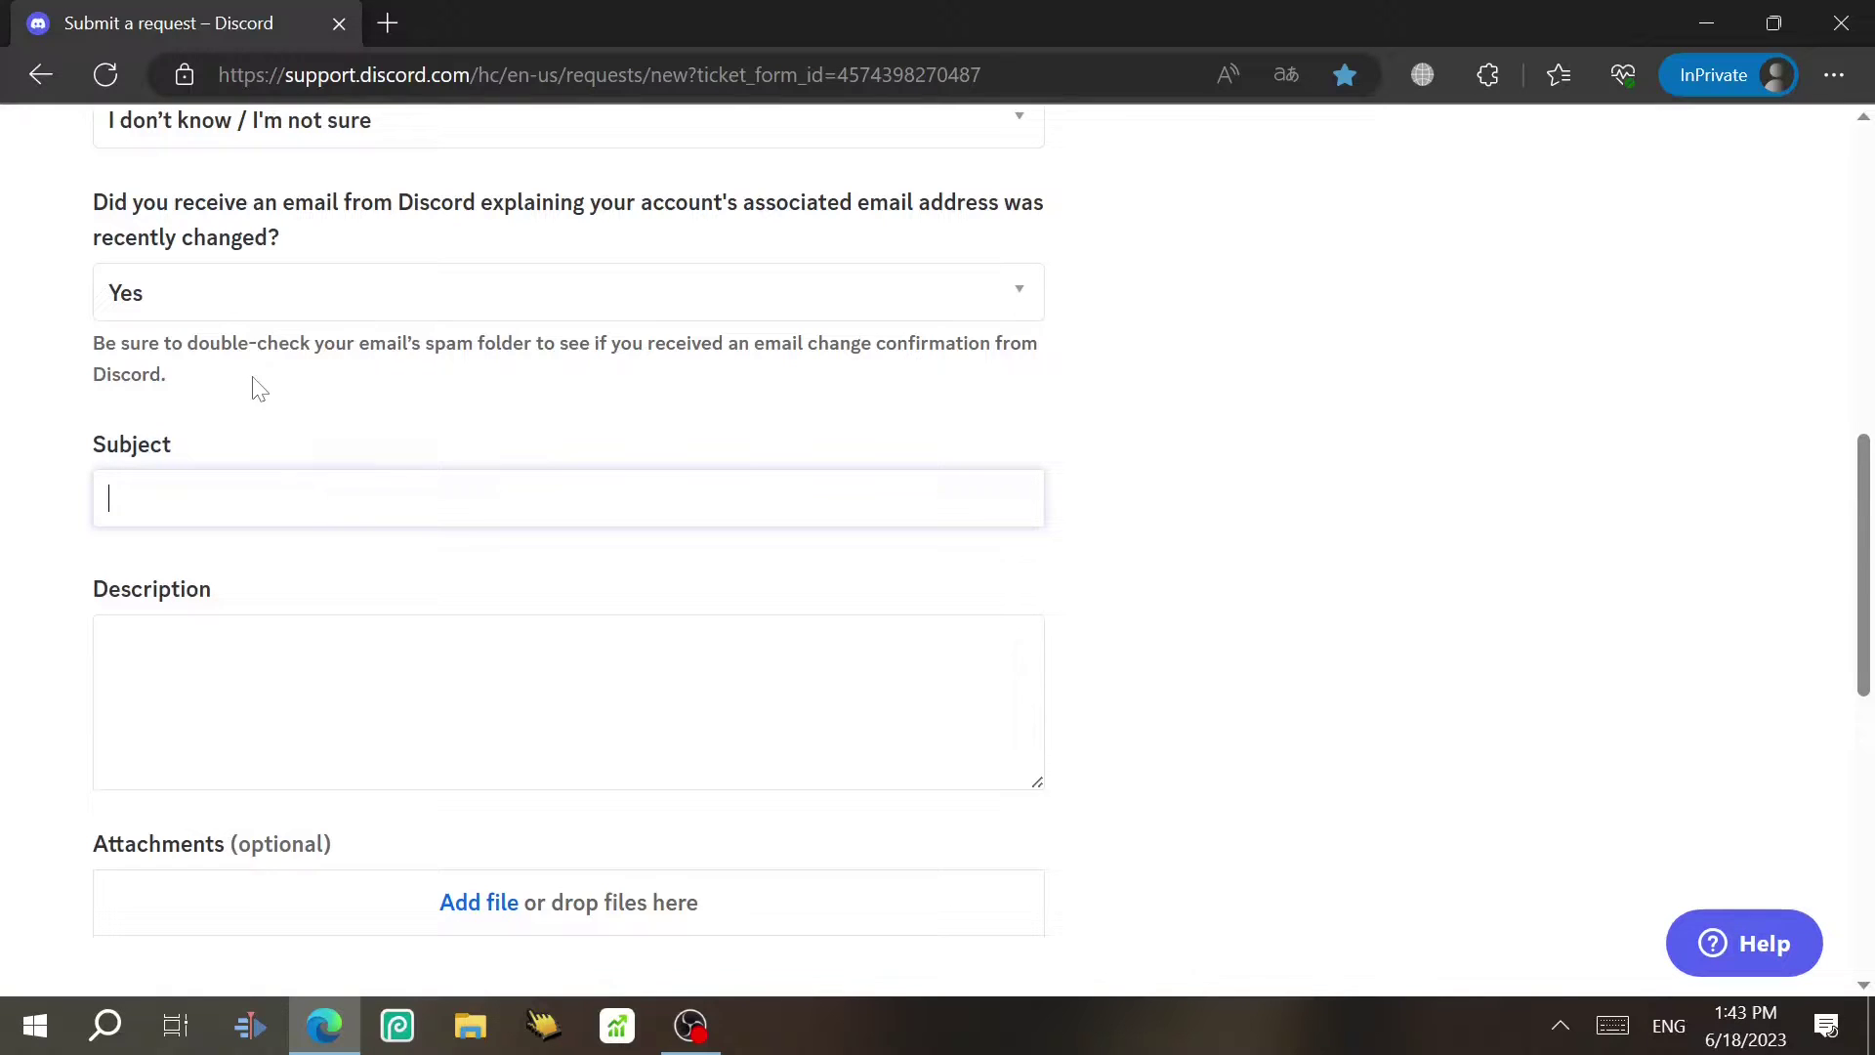
type("A compromised account")
key("Tab")
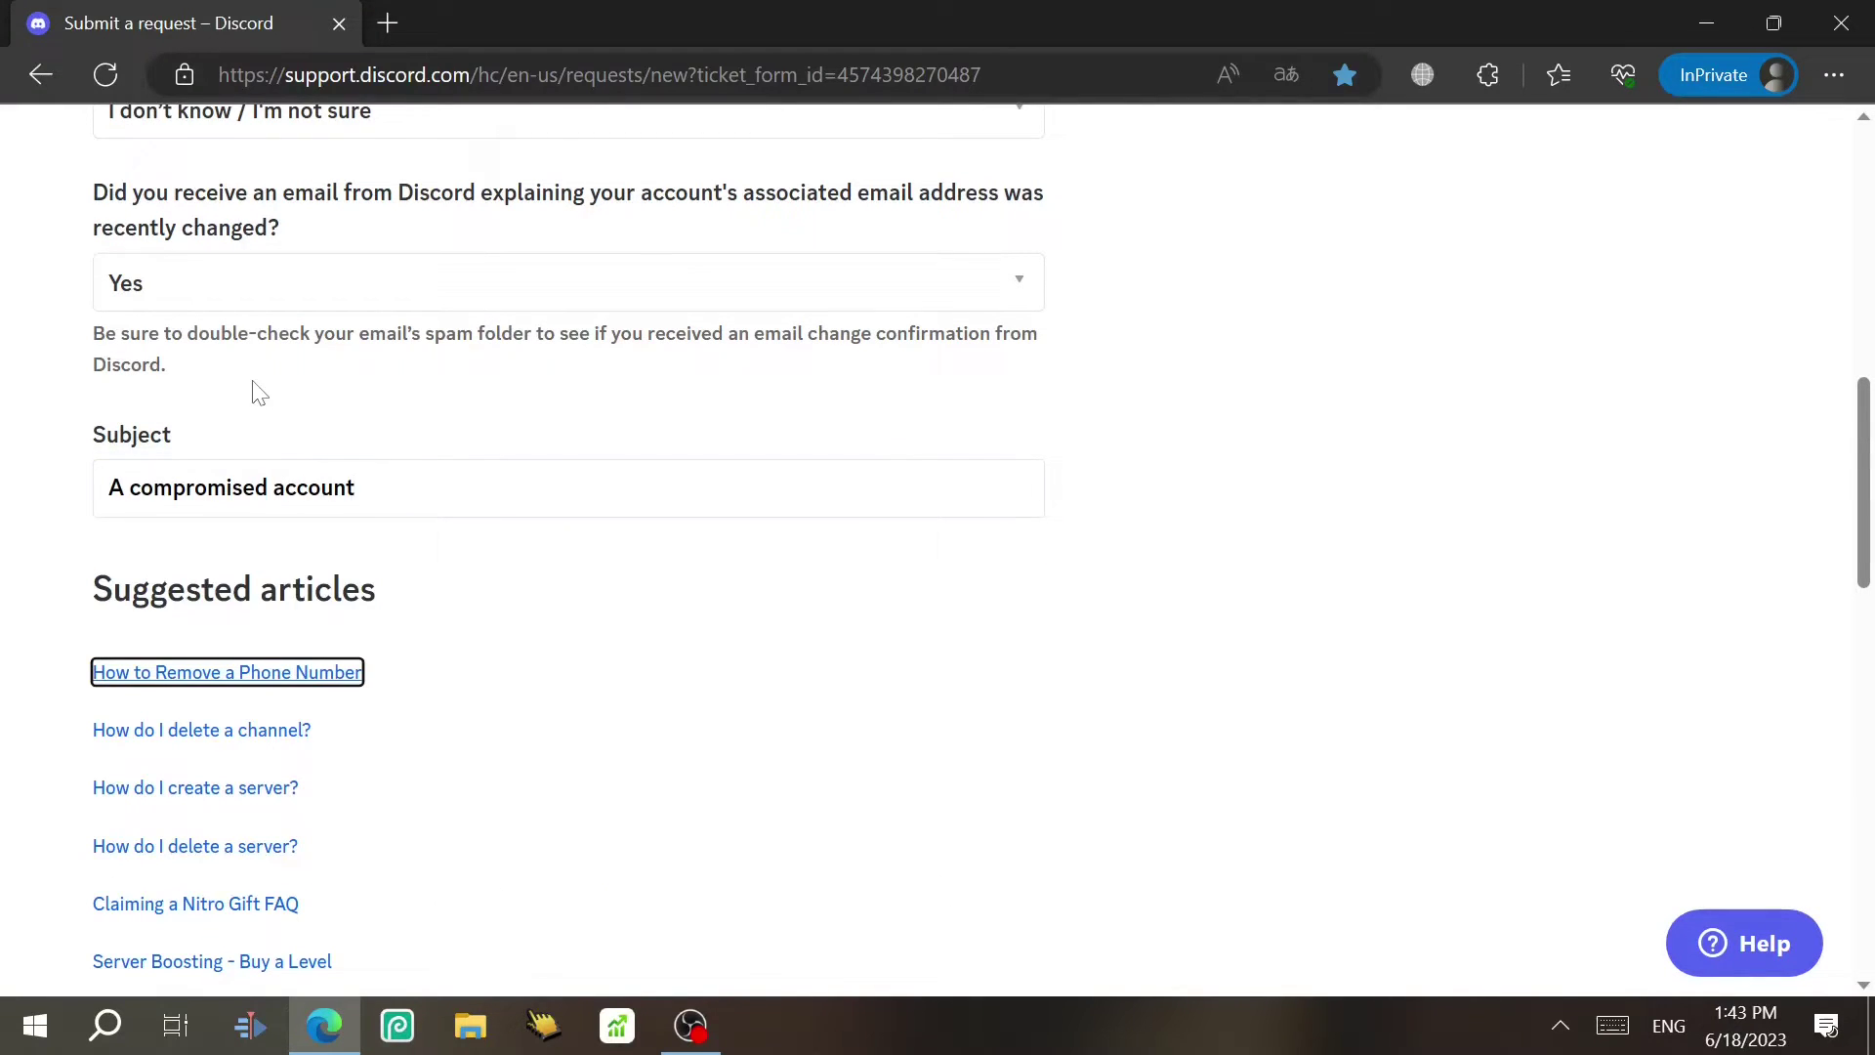
- Begin the request's description with the greeting "Hello discord support team."
scroll(258, 393, "down", 6)
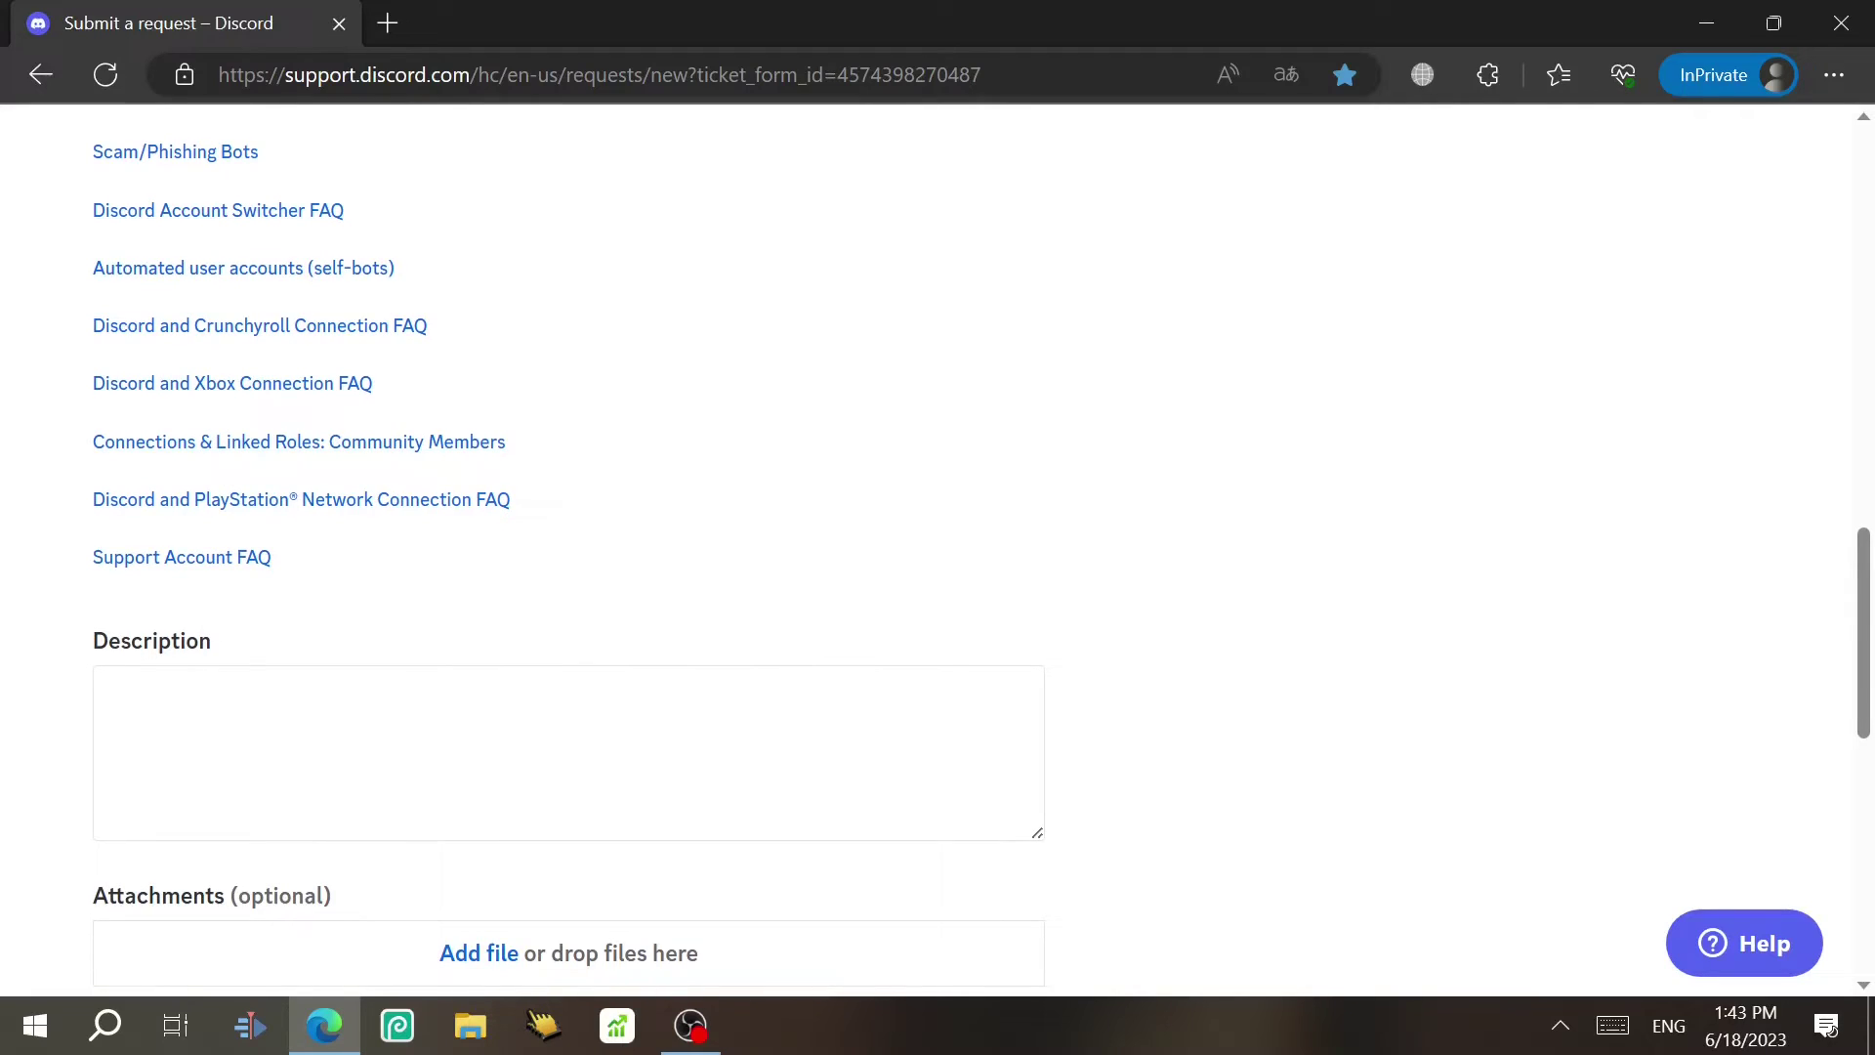
left_click(109, 694)
type("Hello ")
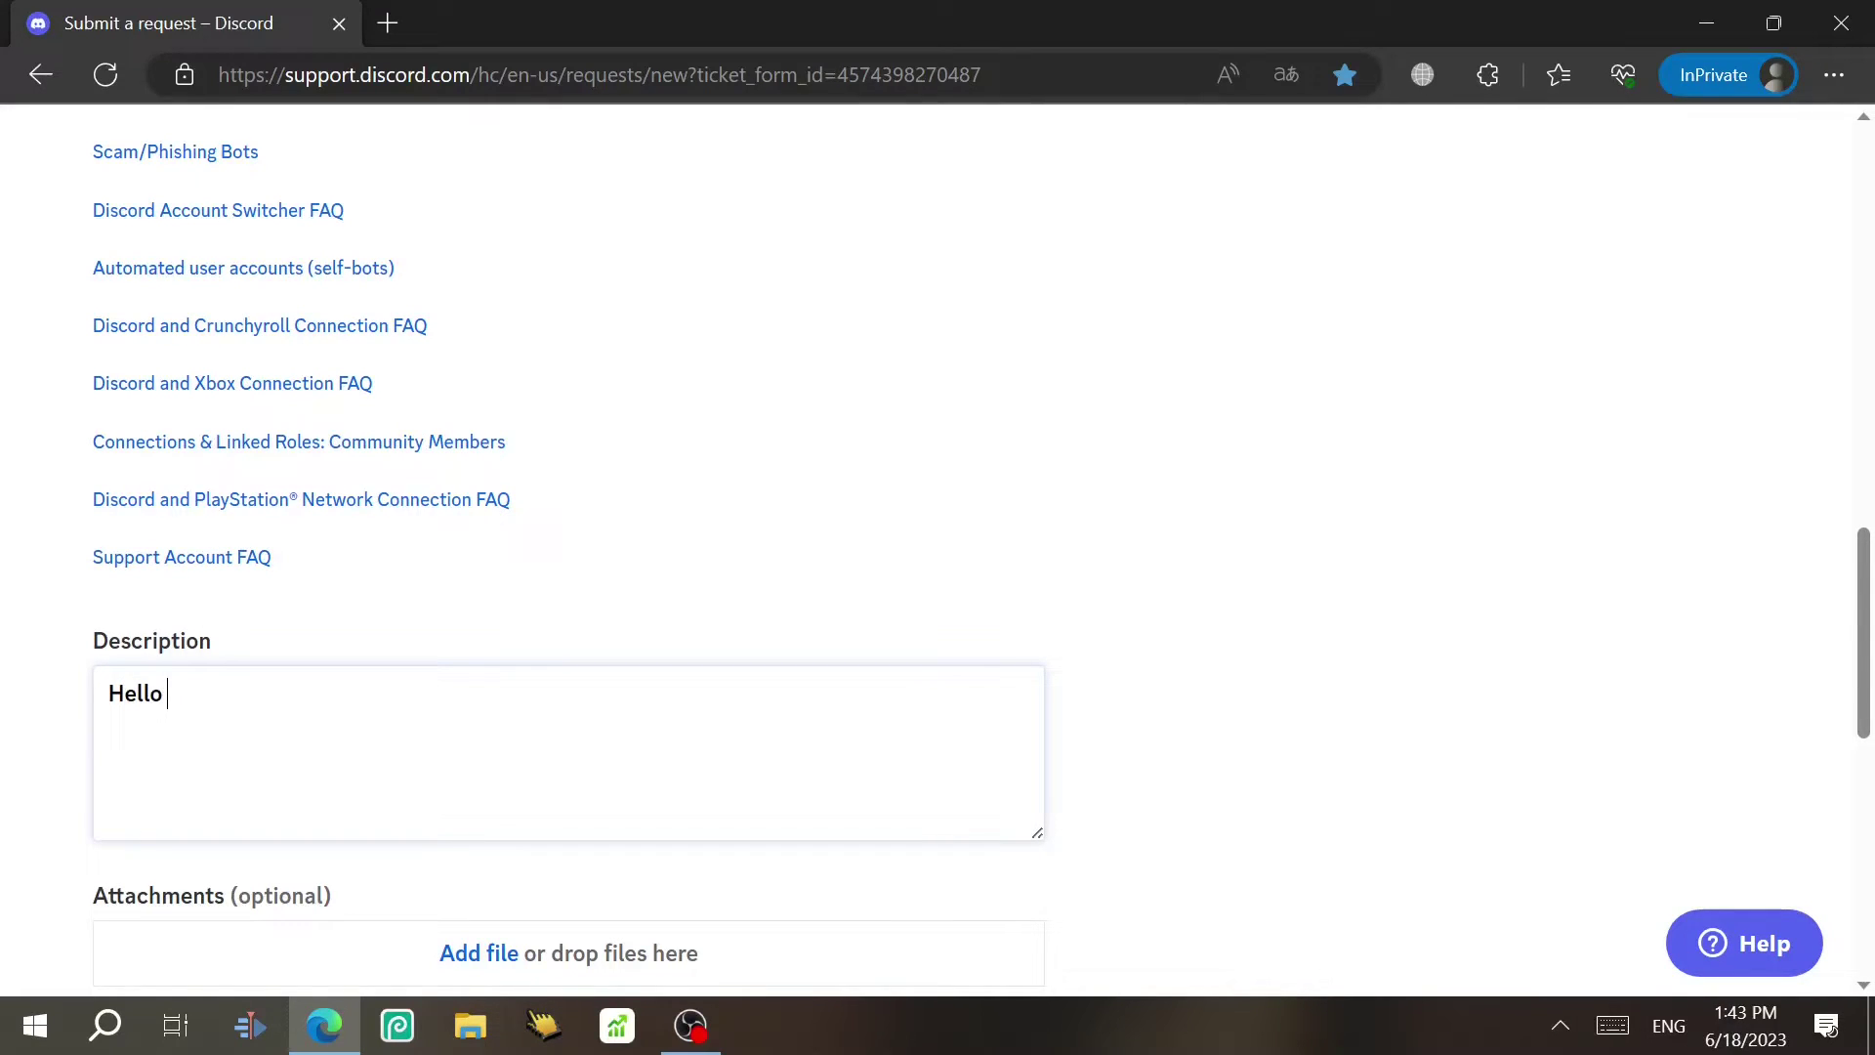
type("discord support team.")
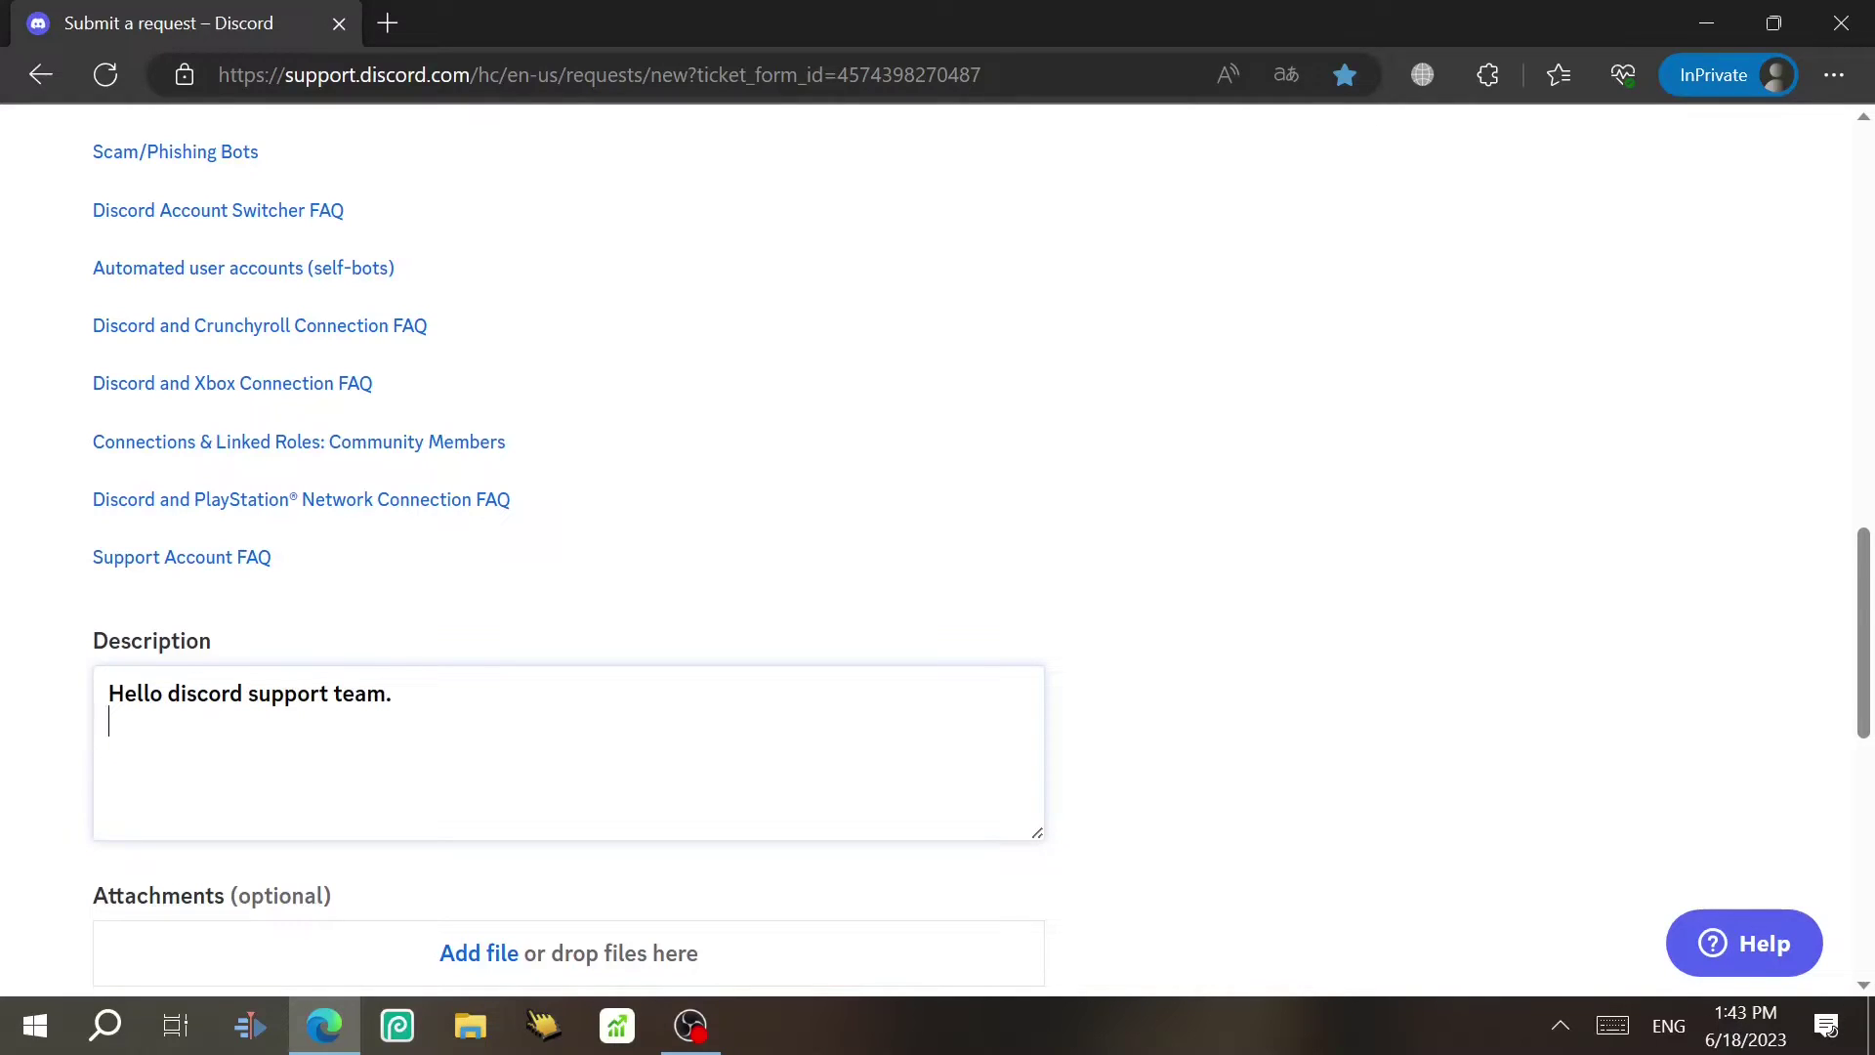
- Below the greeting, start a new paragraph reading "My account is hacked. It all started"
type("My account was hacked")
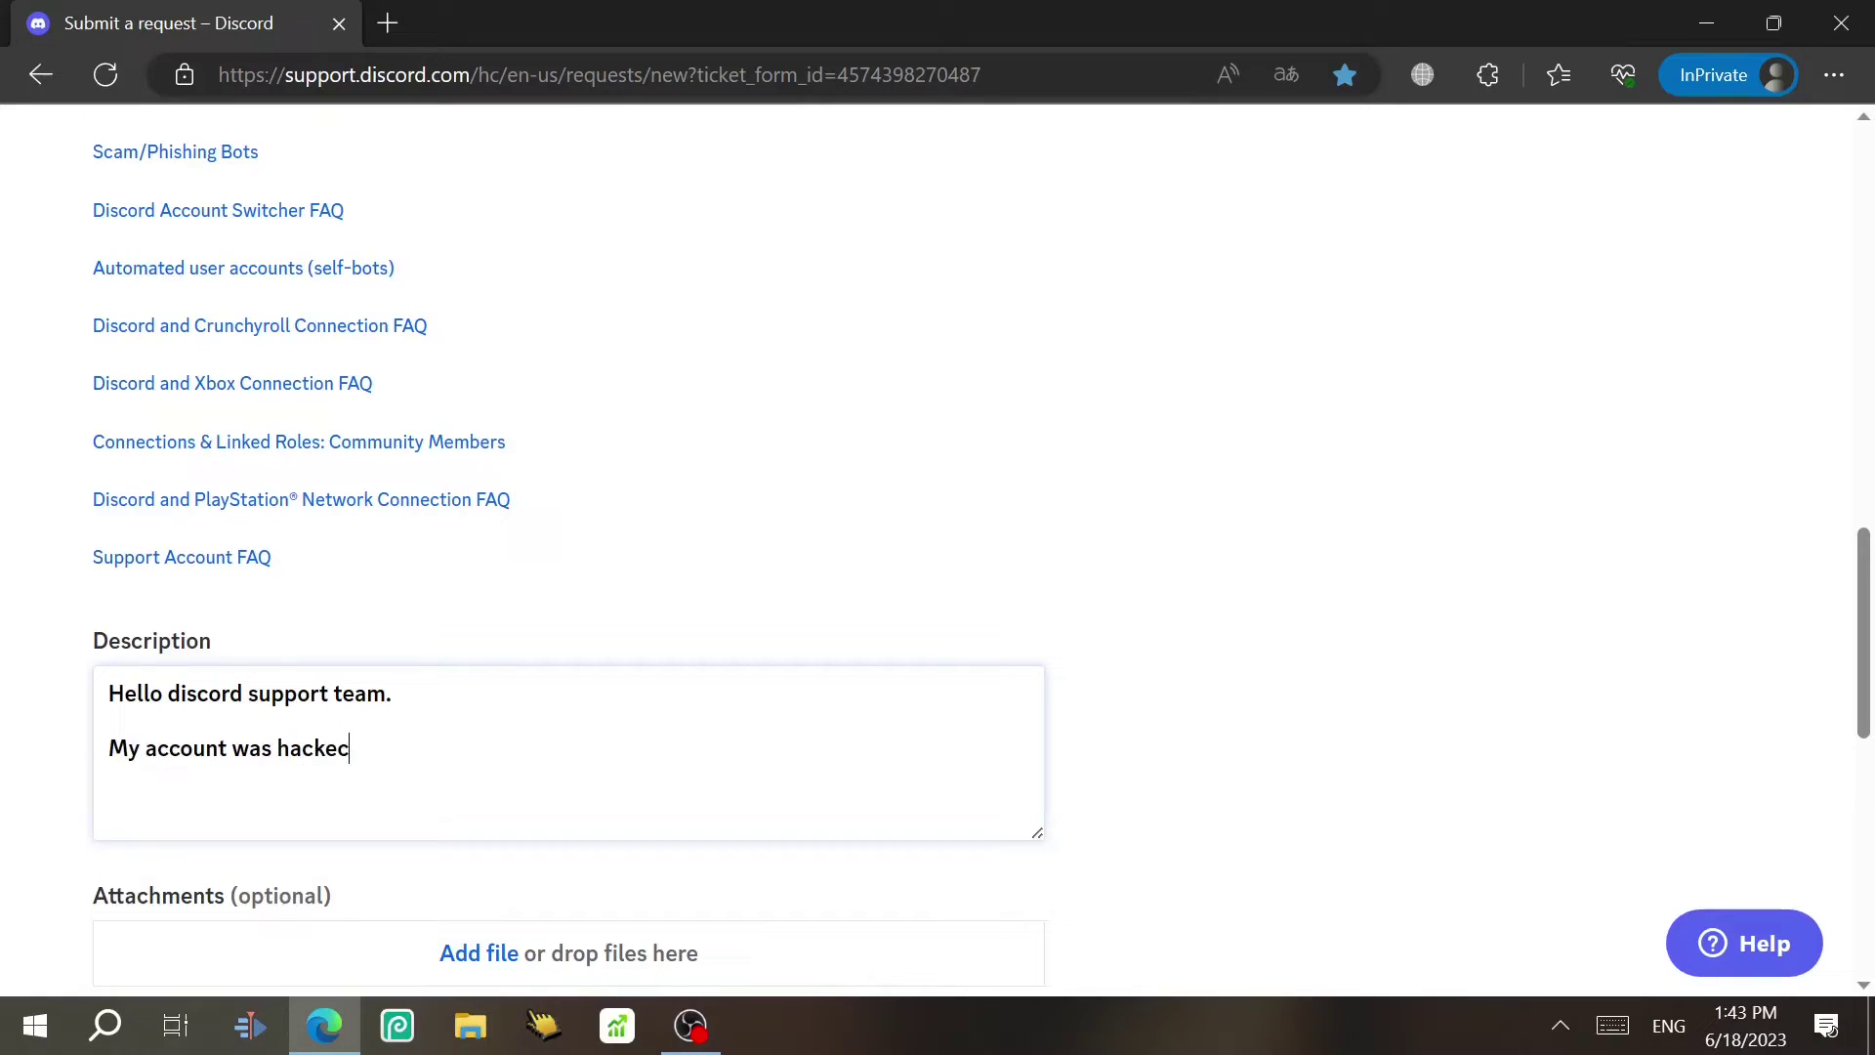
key("BackSpace")
key("BackSpace")
key("BackSpace")
key("BackSpace")
key("BackSpace")
key("BackSpace")
key("BackSpace")
key("BackSpace")
key("BackSpace")
key("BackSpace")
type("is hacked. It all started ")
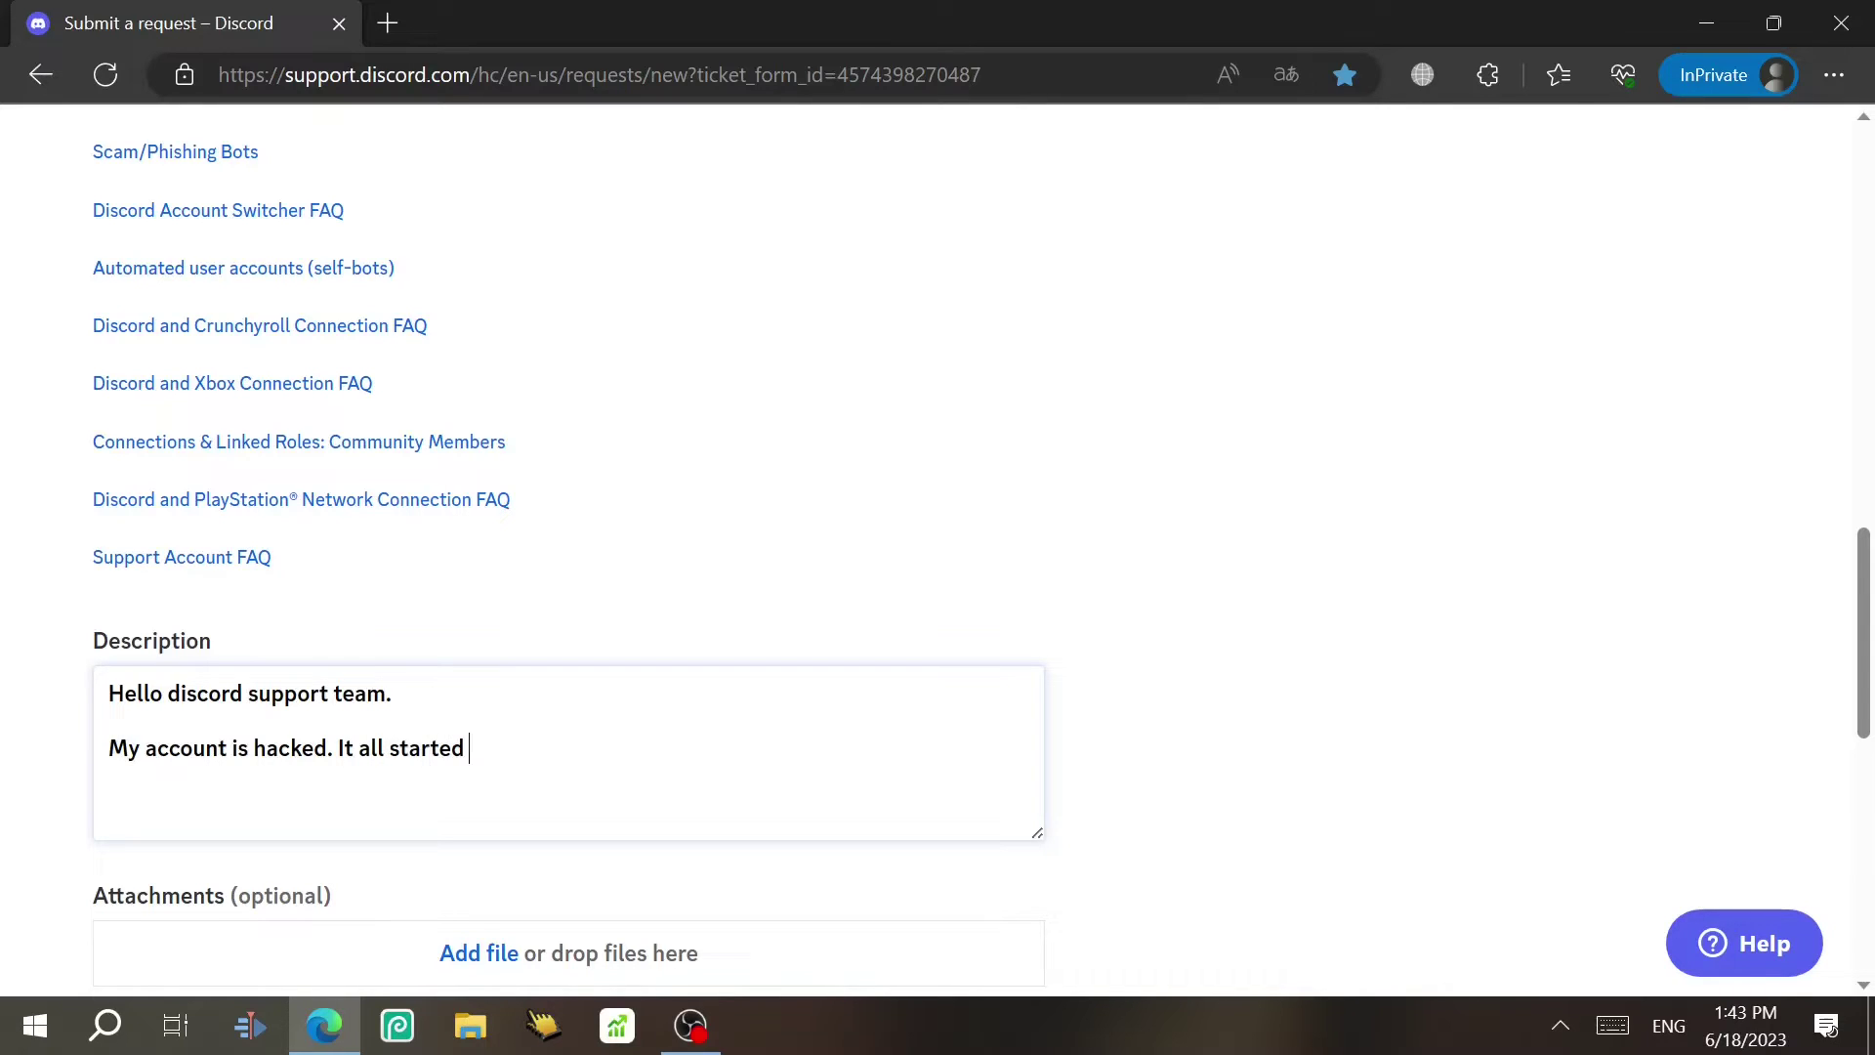
- Continue the sentence with "when I talked with that stranger I don't know who sent me a file and i do...."
type("when I talked with that st")
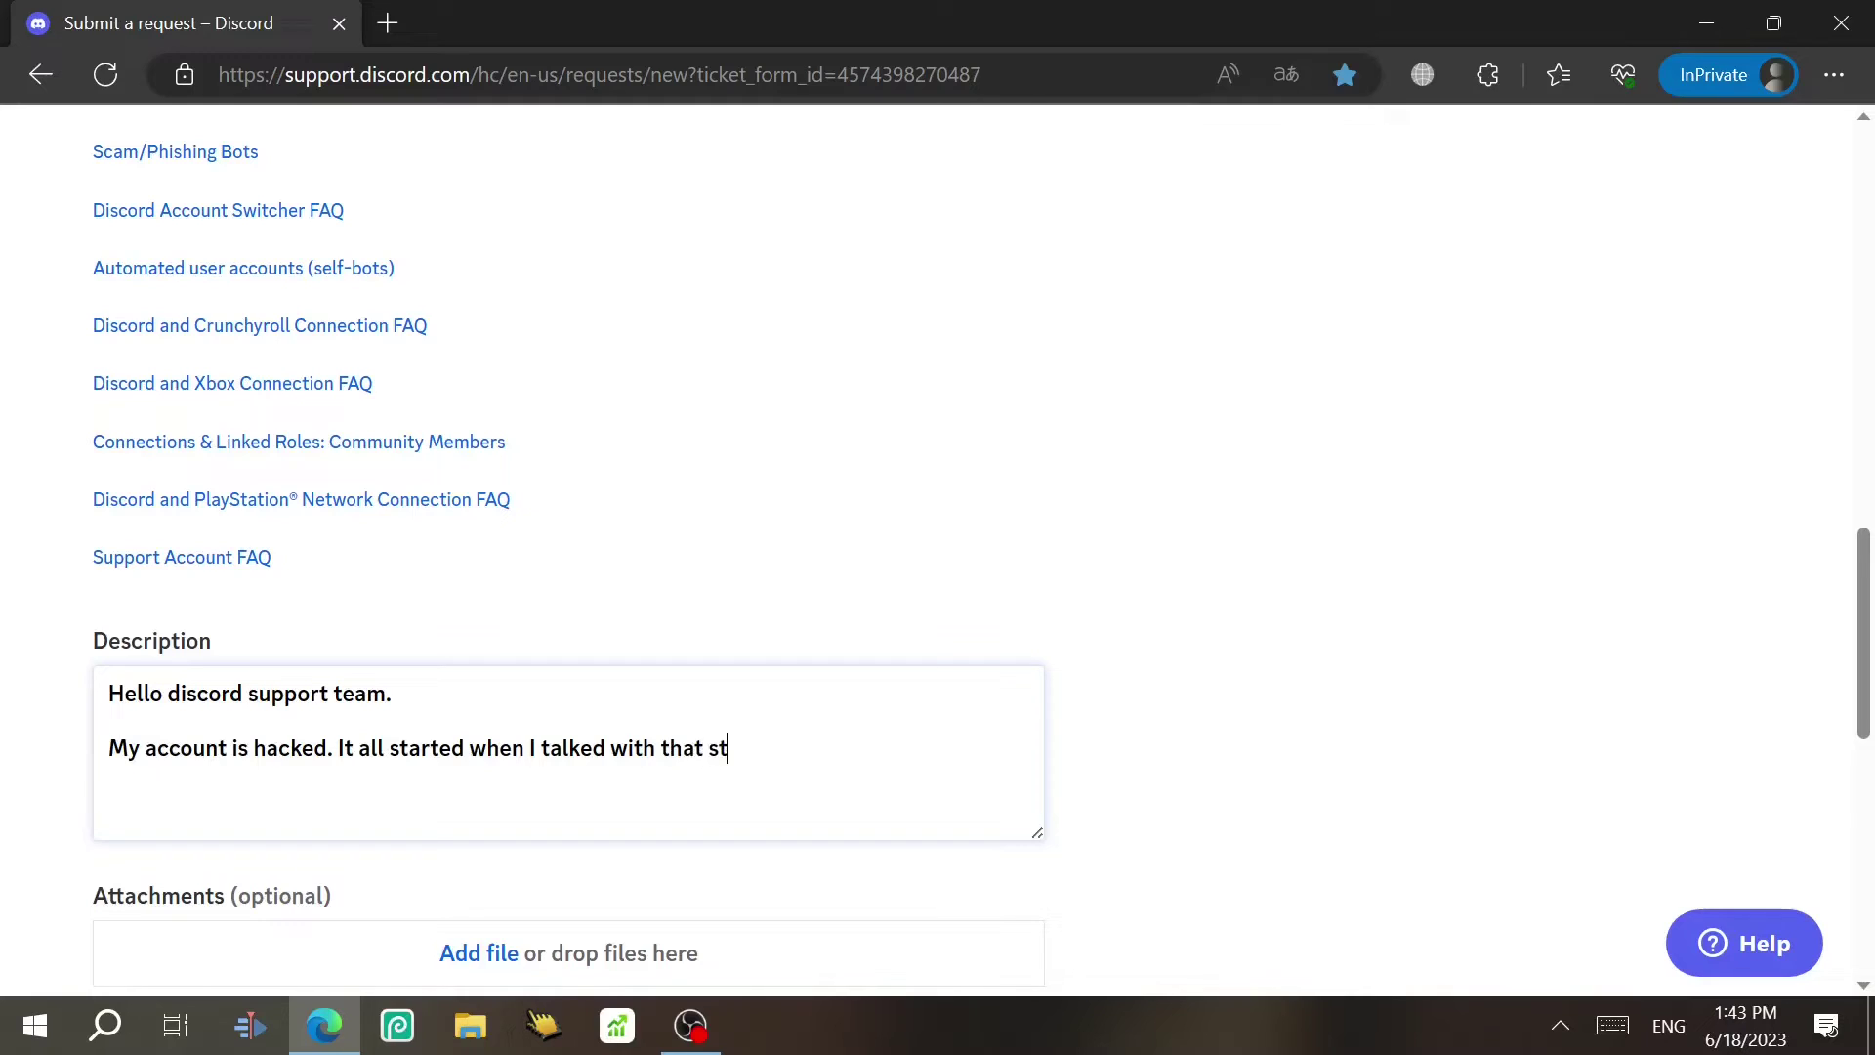
type("ranger I don't know wh")
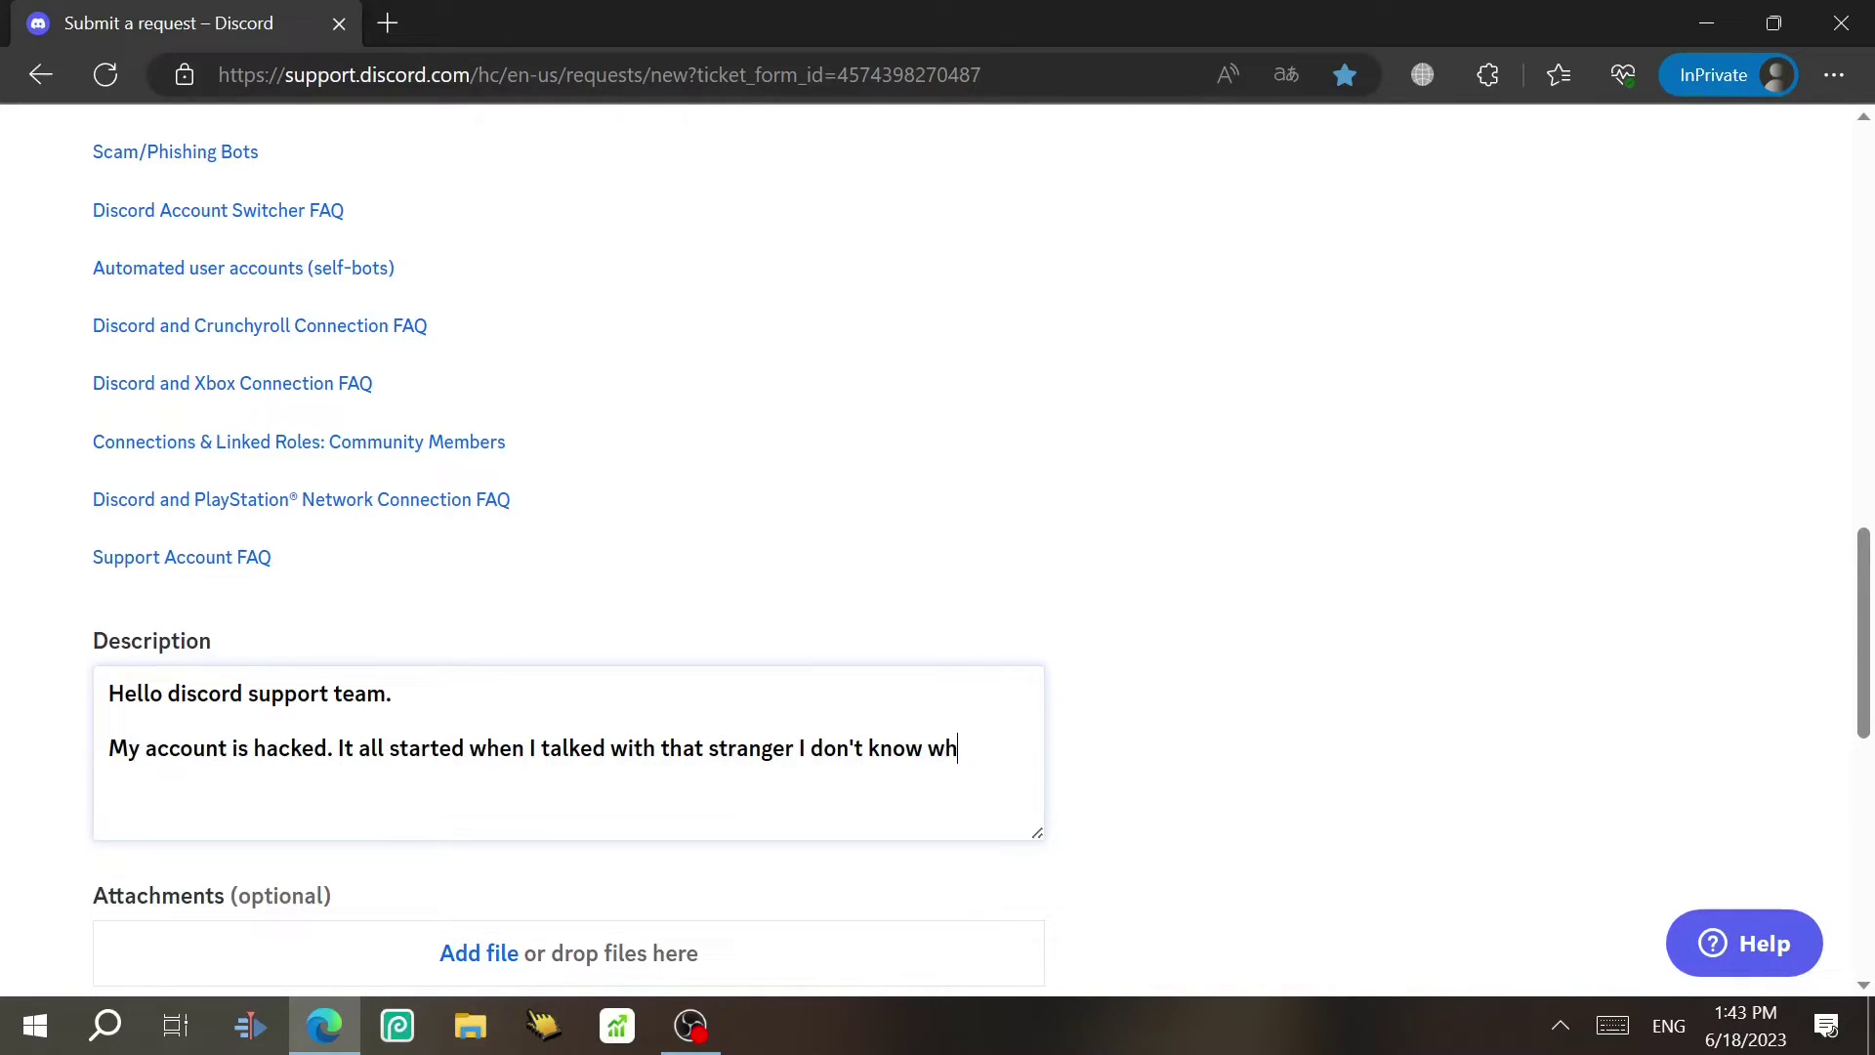
type("o sent me a file and i done")
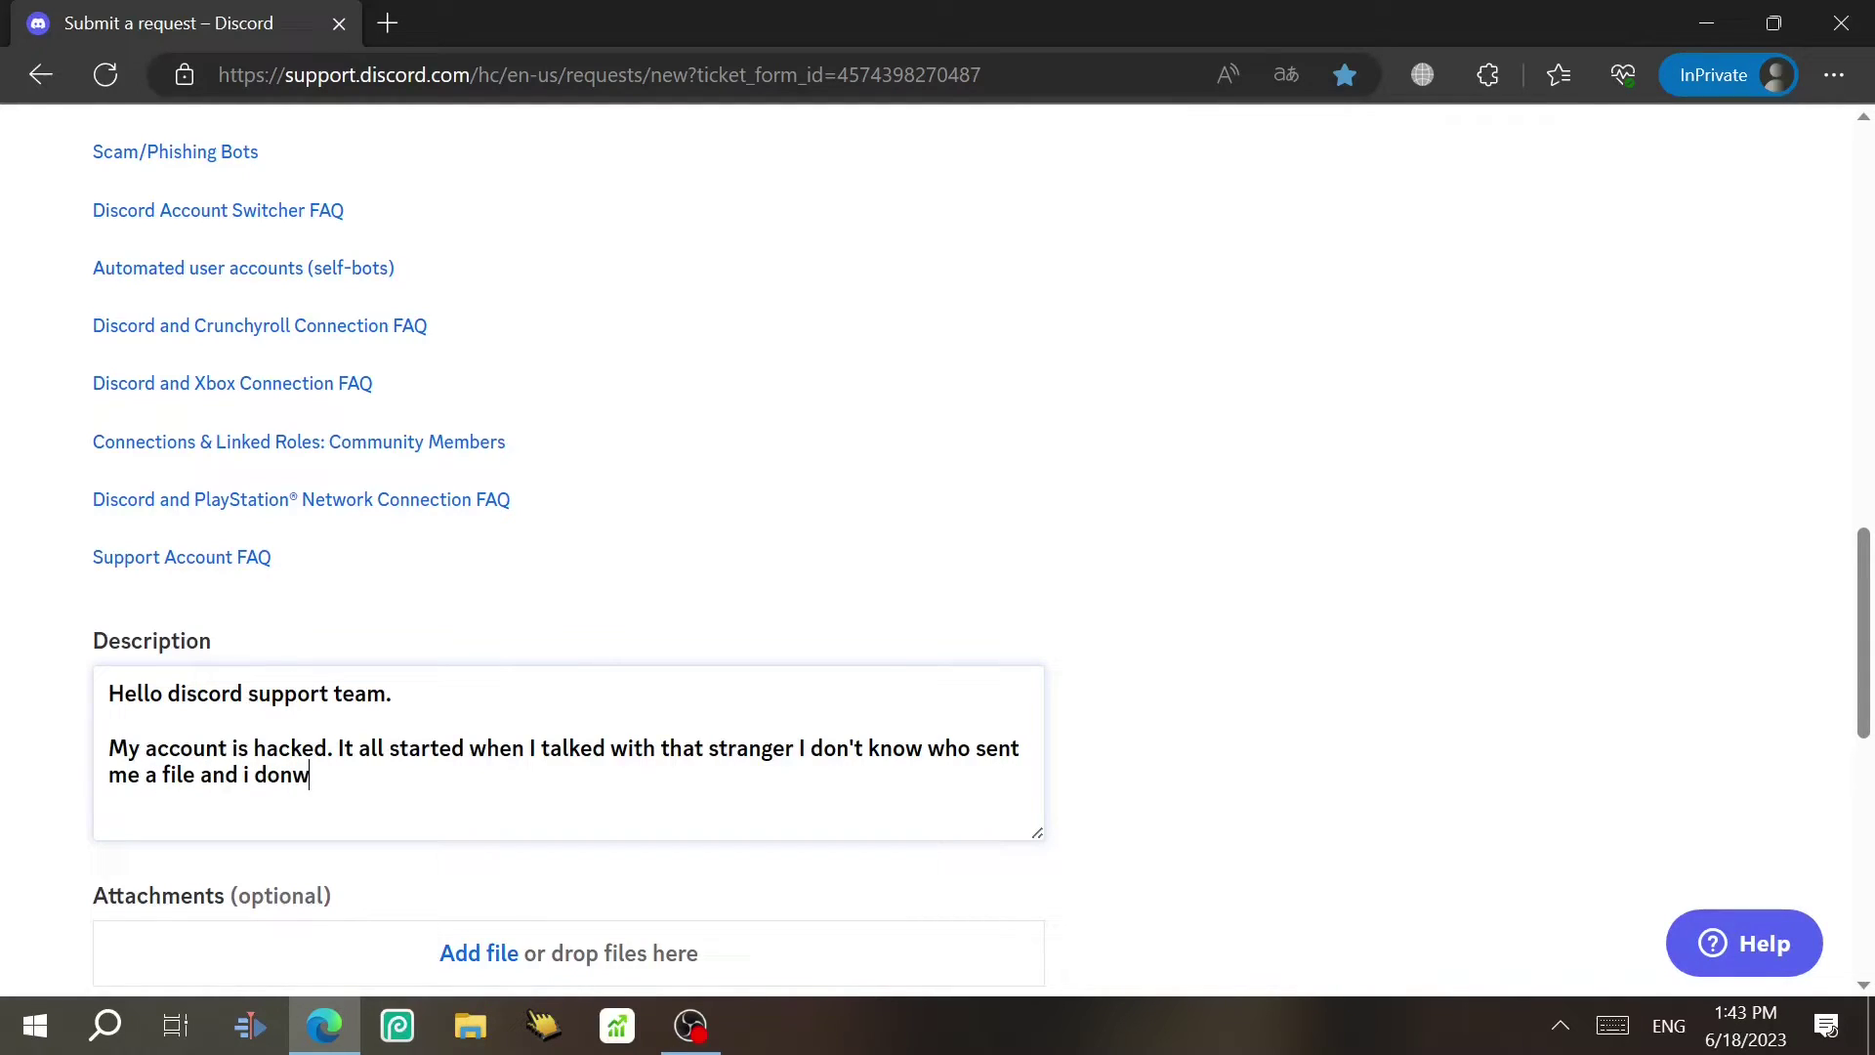
key("BackSpace")
type("\\\\")
key("BackSpace")
key("BackSpace")
key("Return")
key("Return")
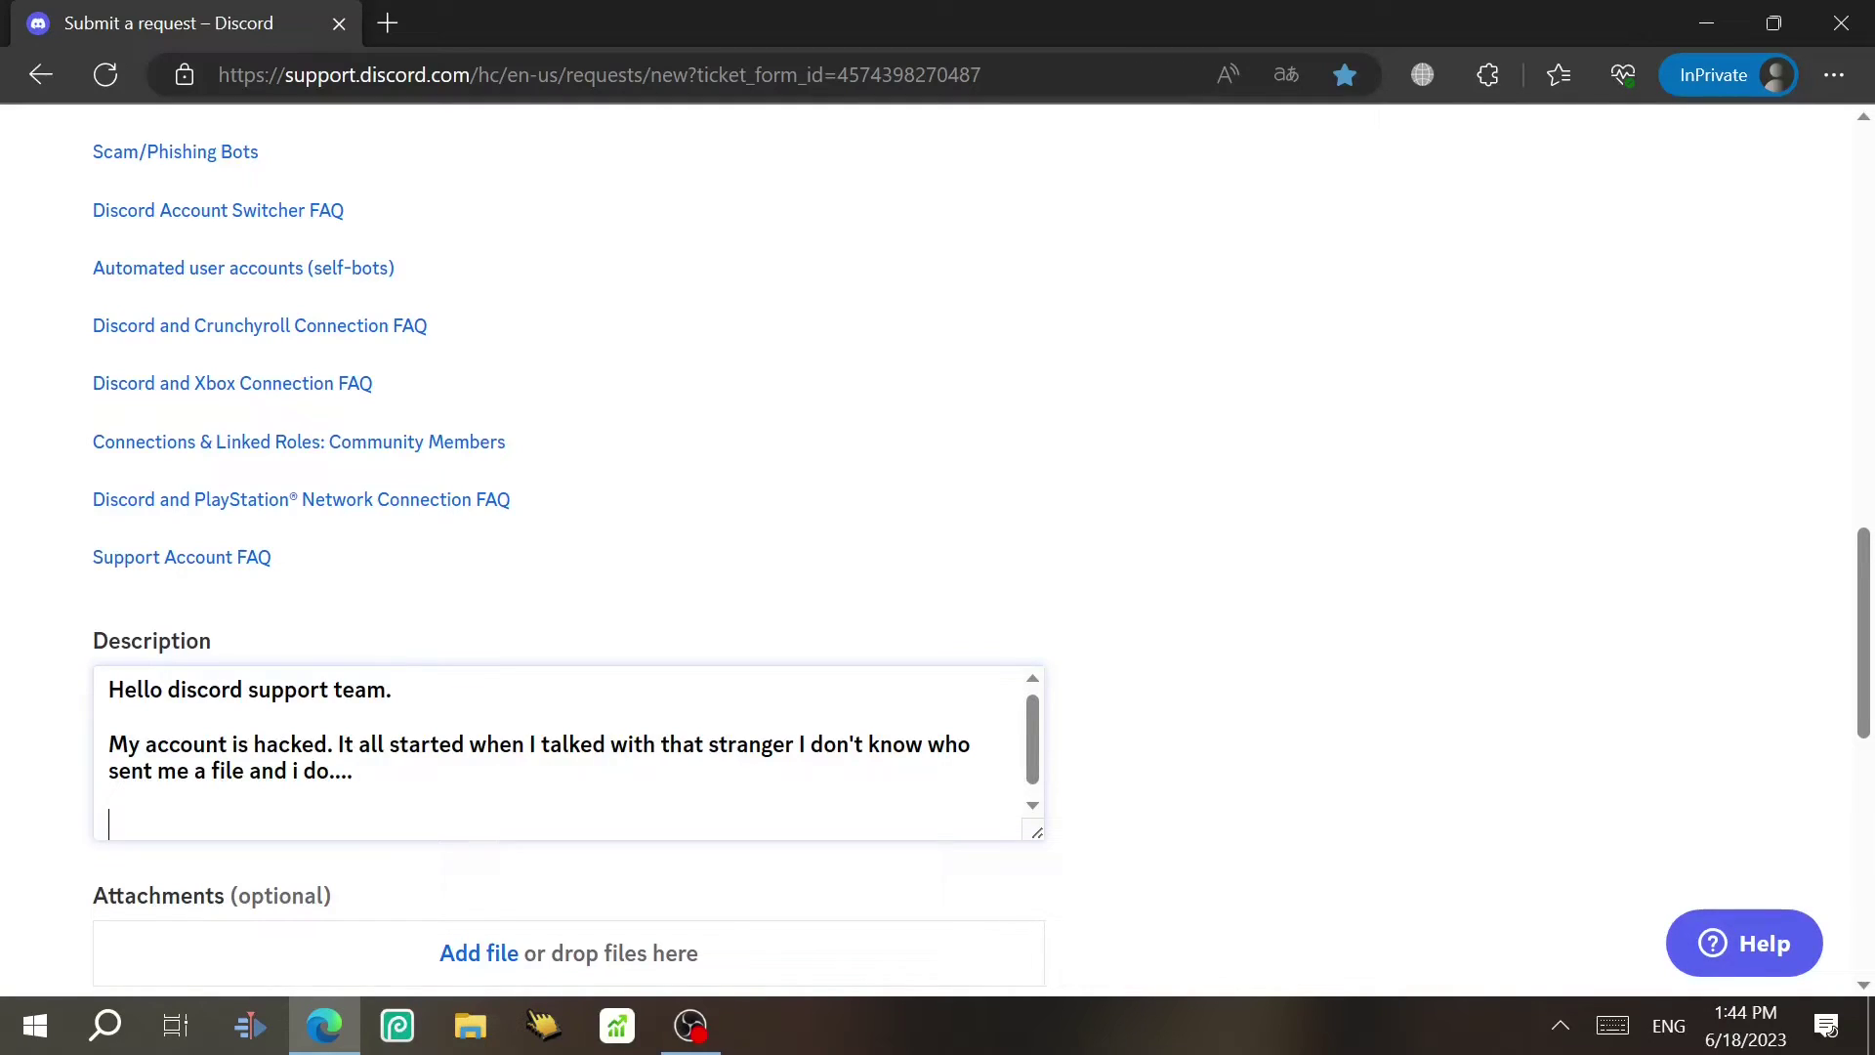
- Close the description with "I hope you can assist me" and, on the following line, "Regards," with the sender's name
type("Regards")
type("I hope you can")
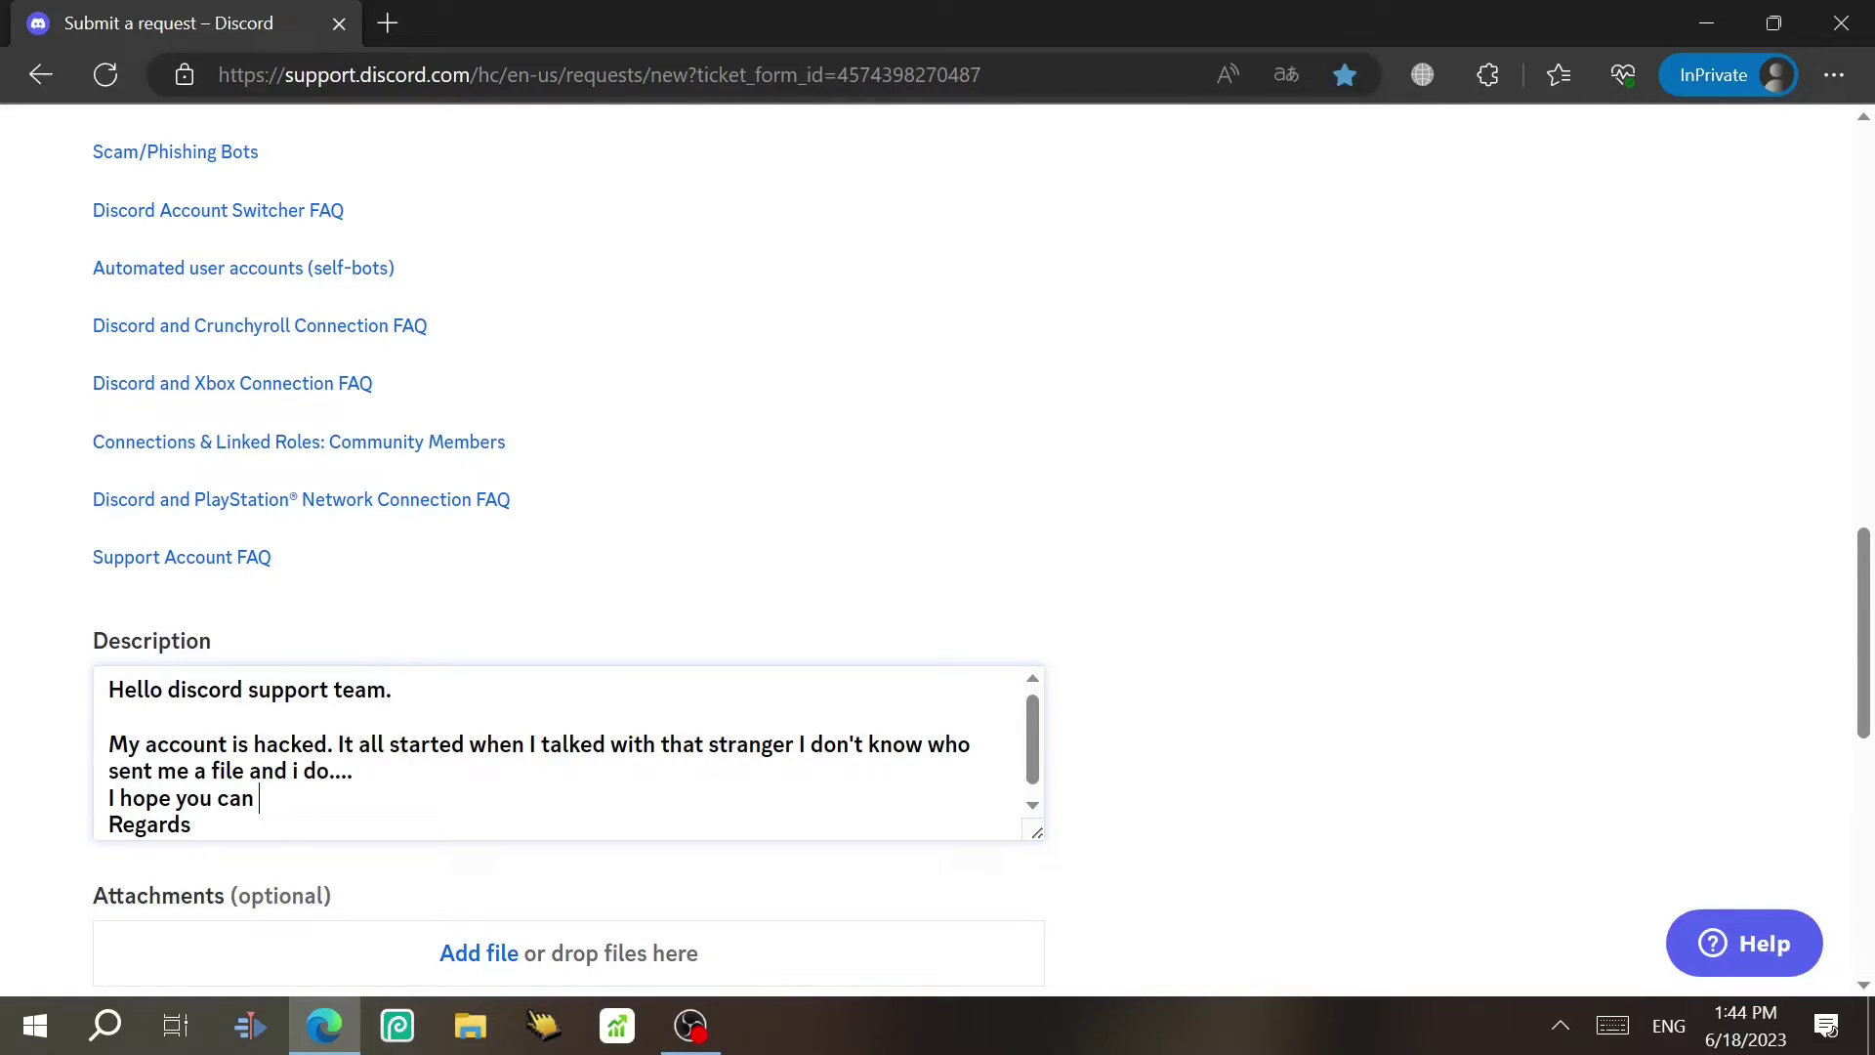
key("BackSpace")
type("a")
key("BackSpace")
type("assist me")
type("Anr=e")
key("BackSpace")
type("sis")
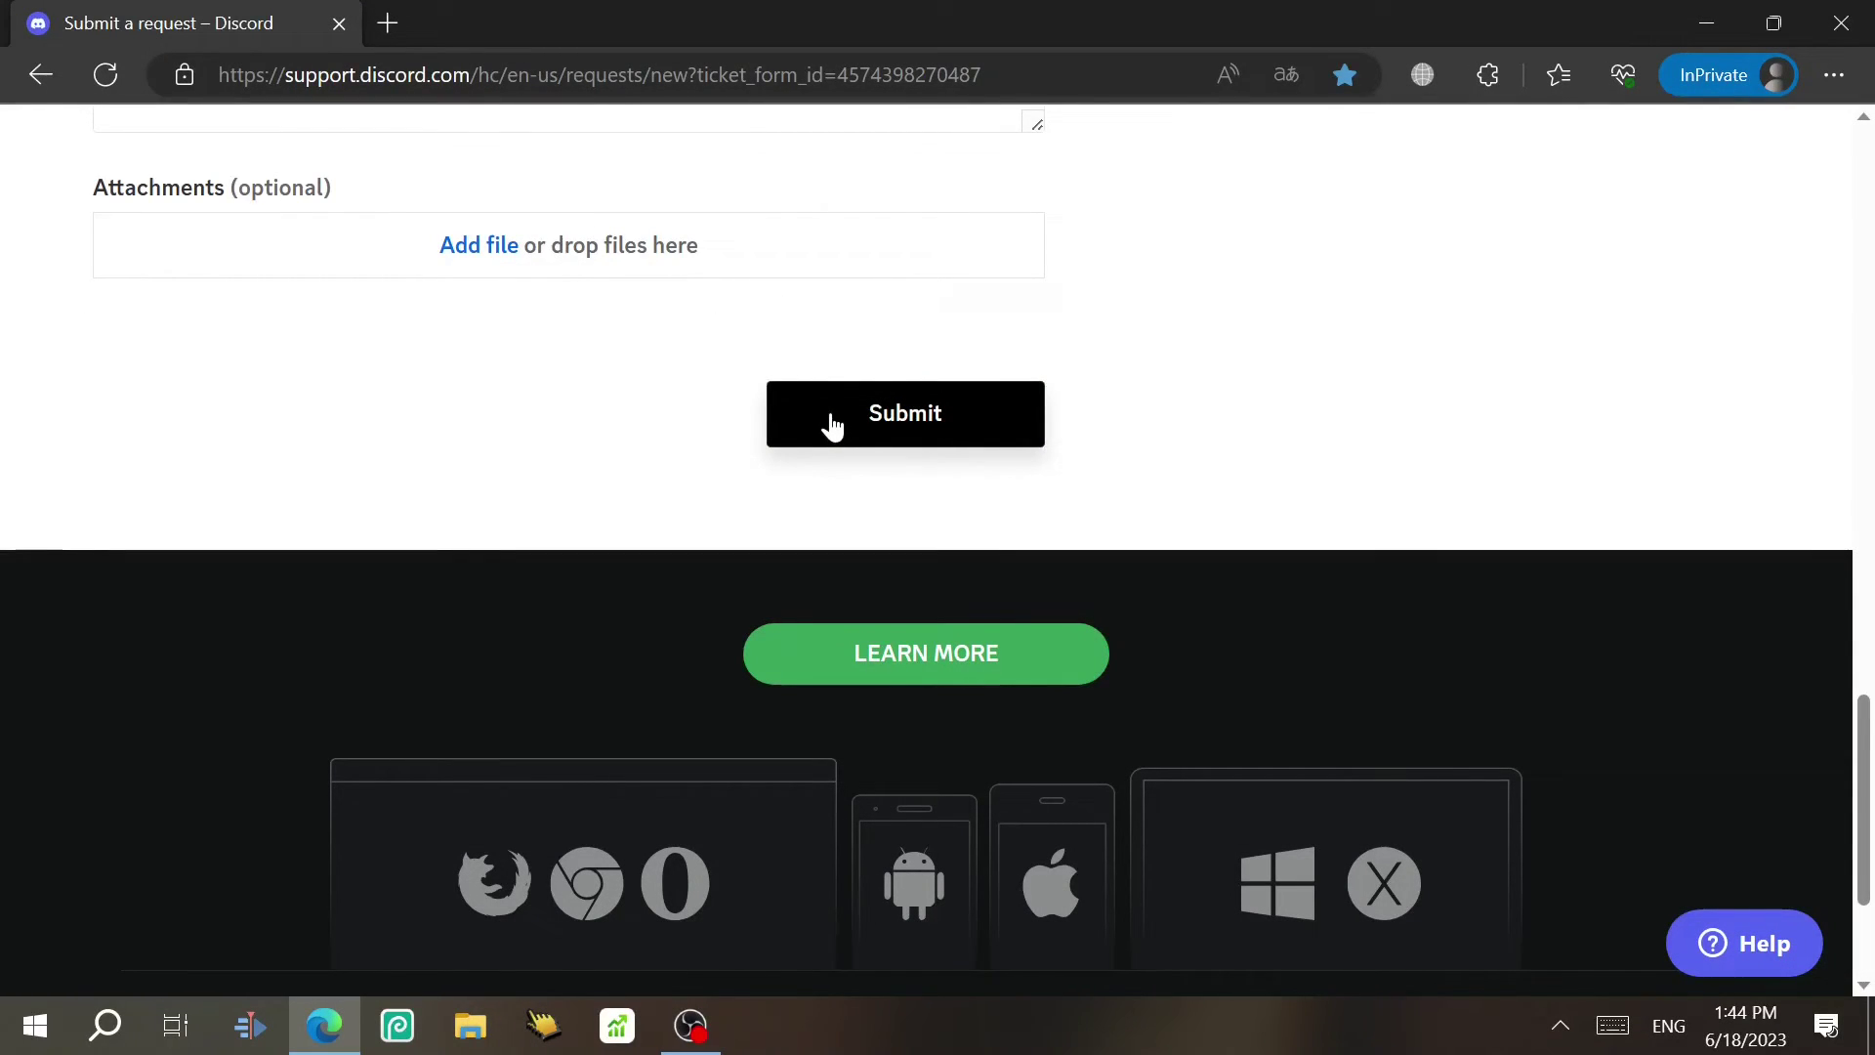
scroll(831, 427, "up", 8)
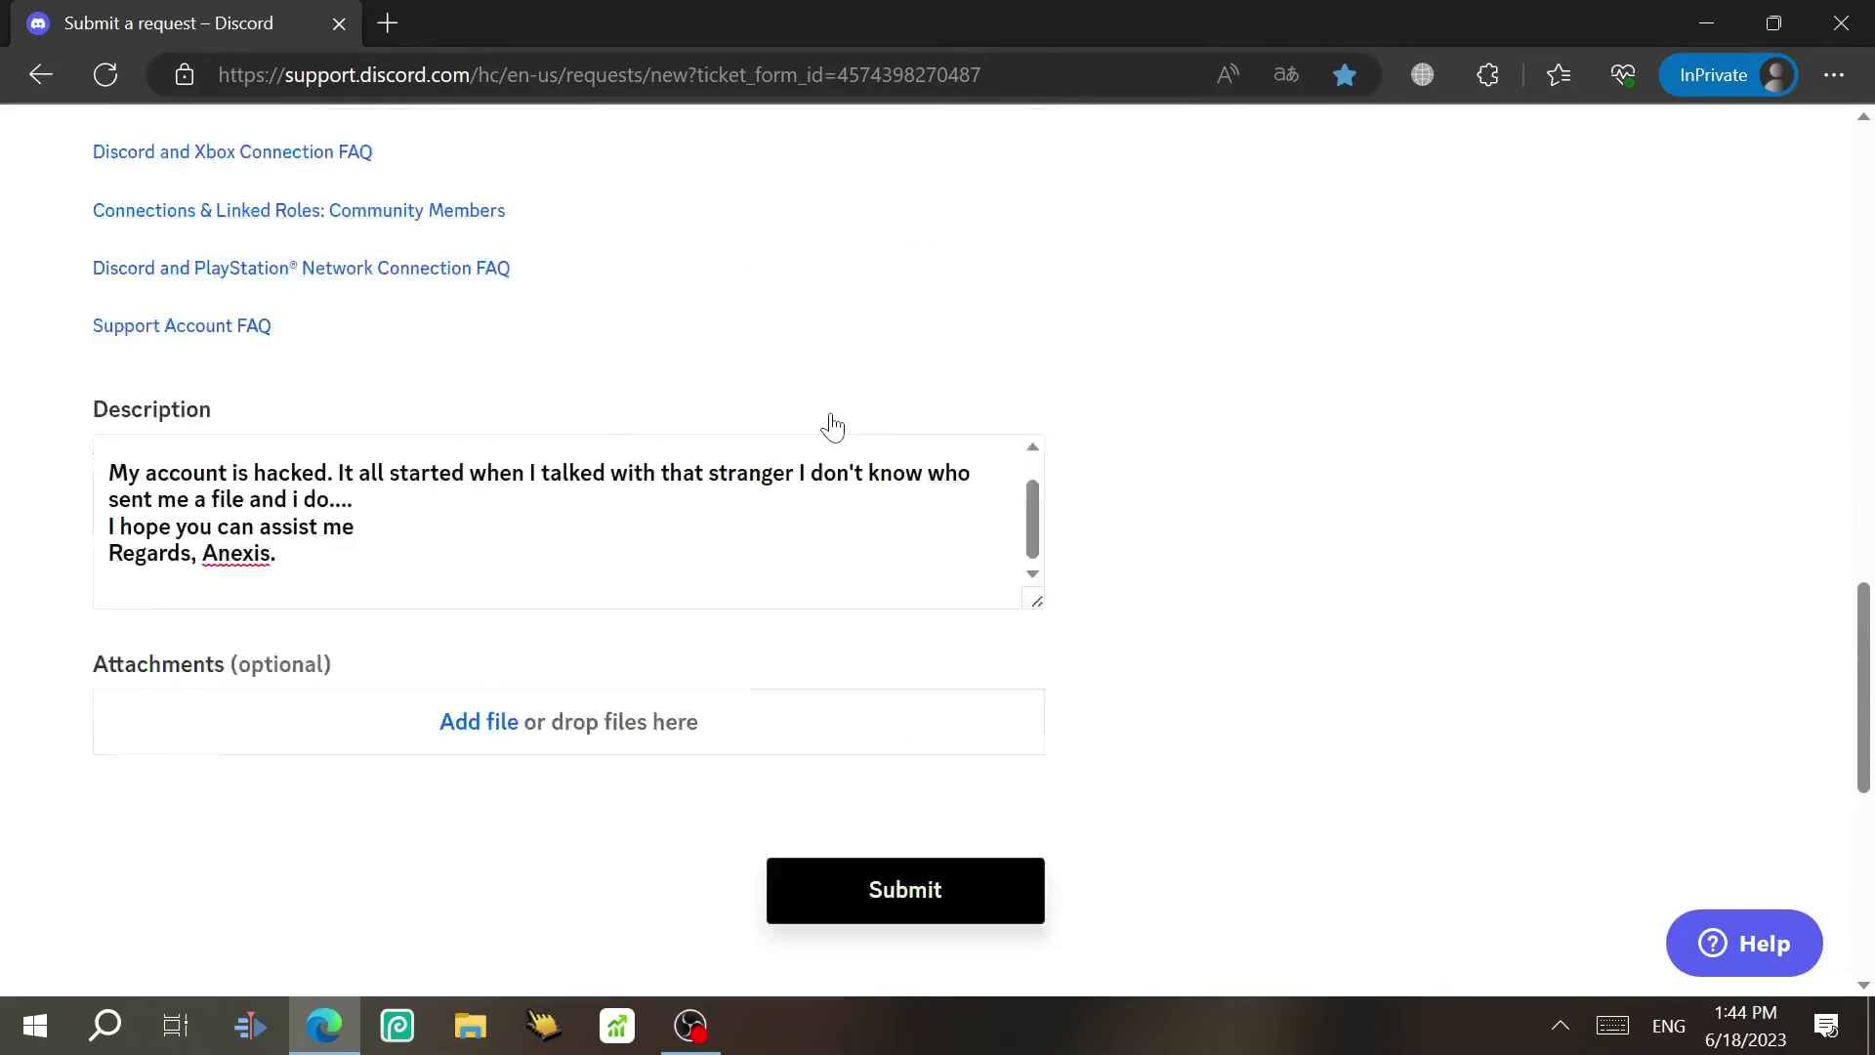
scroll(837, 426, "down", 1)
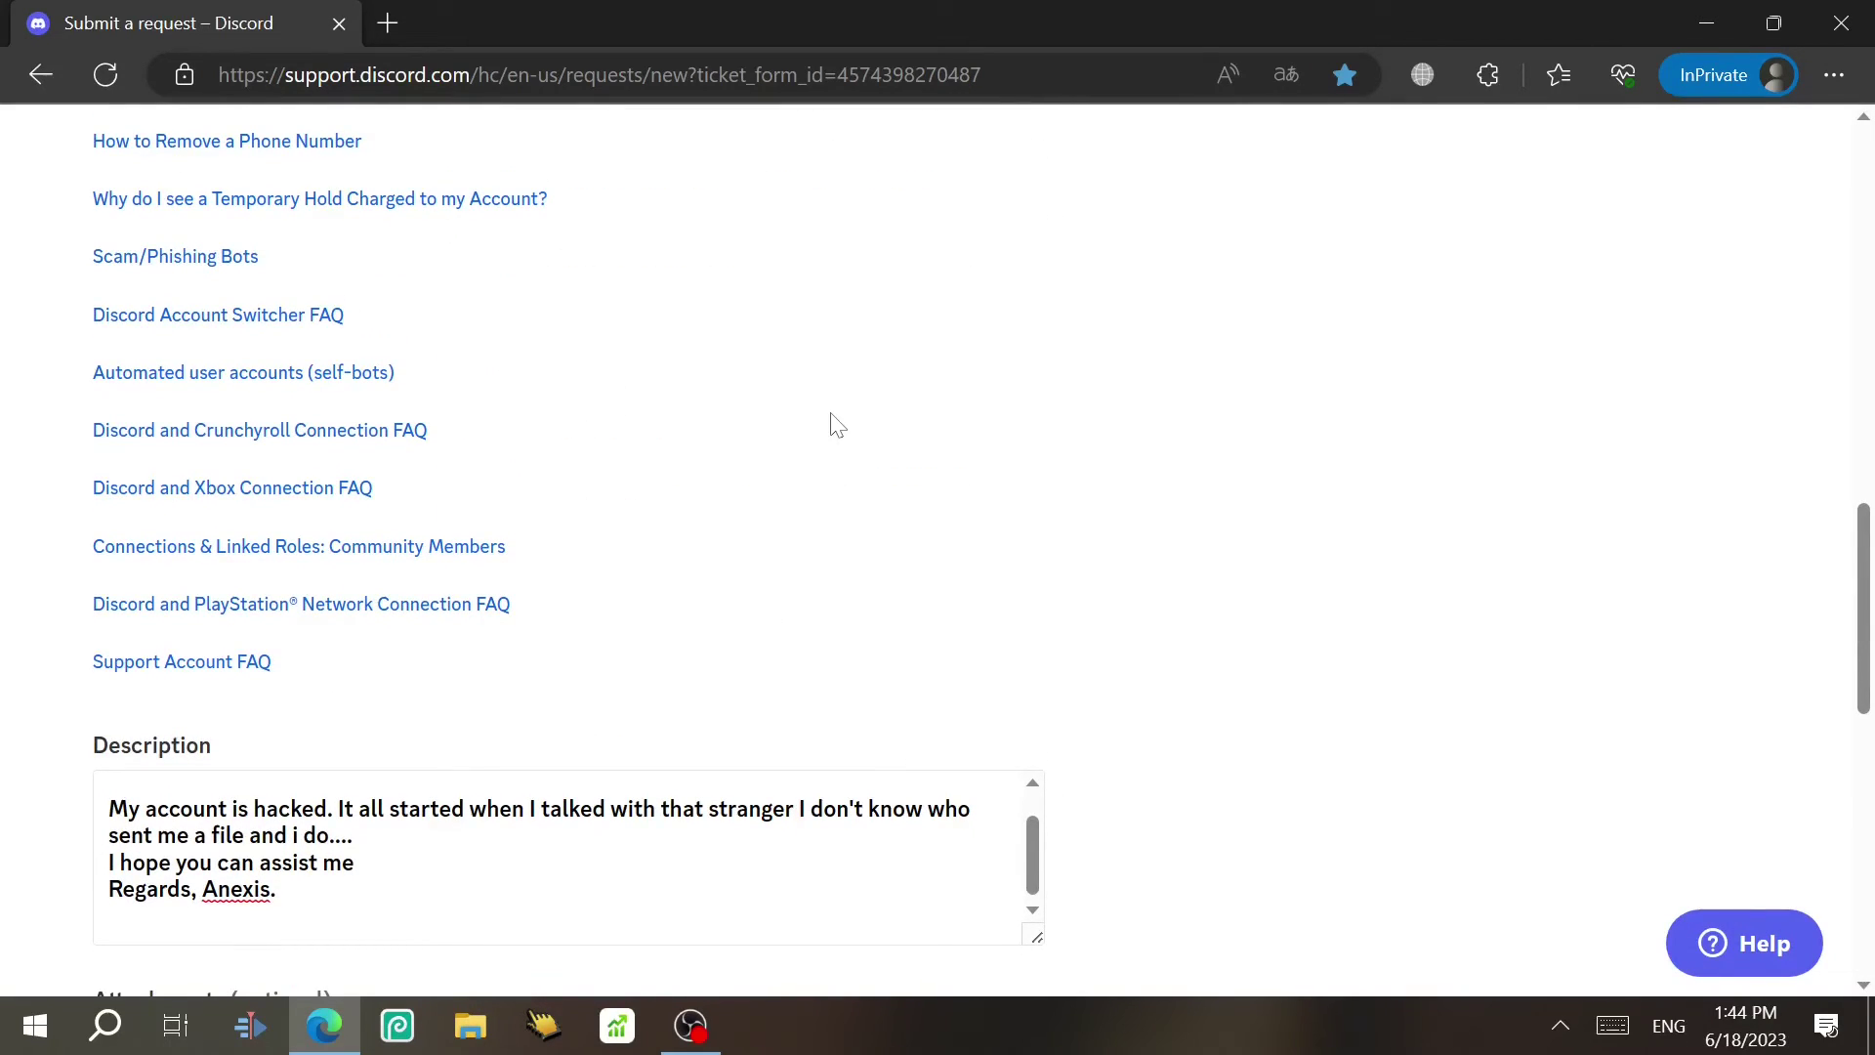
scroll(836, 426, "down", 1)
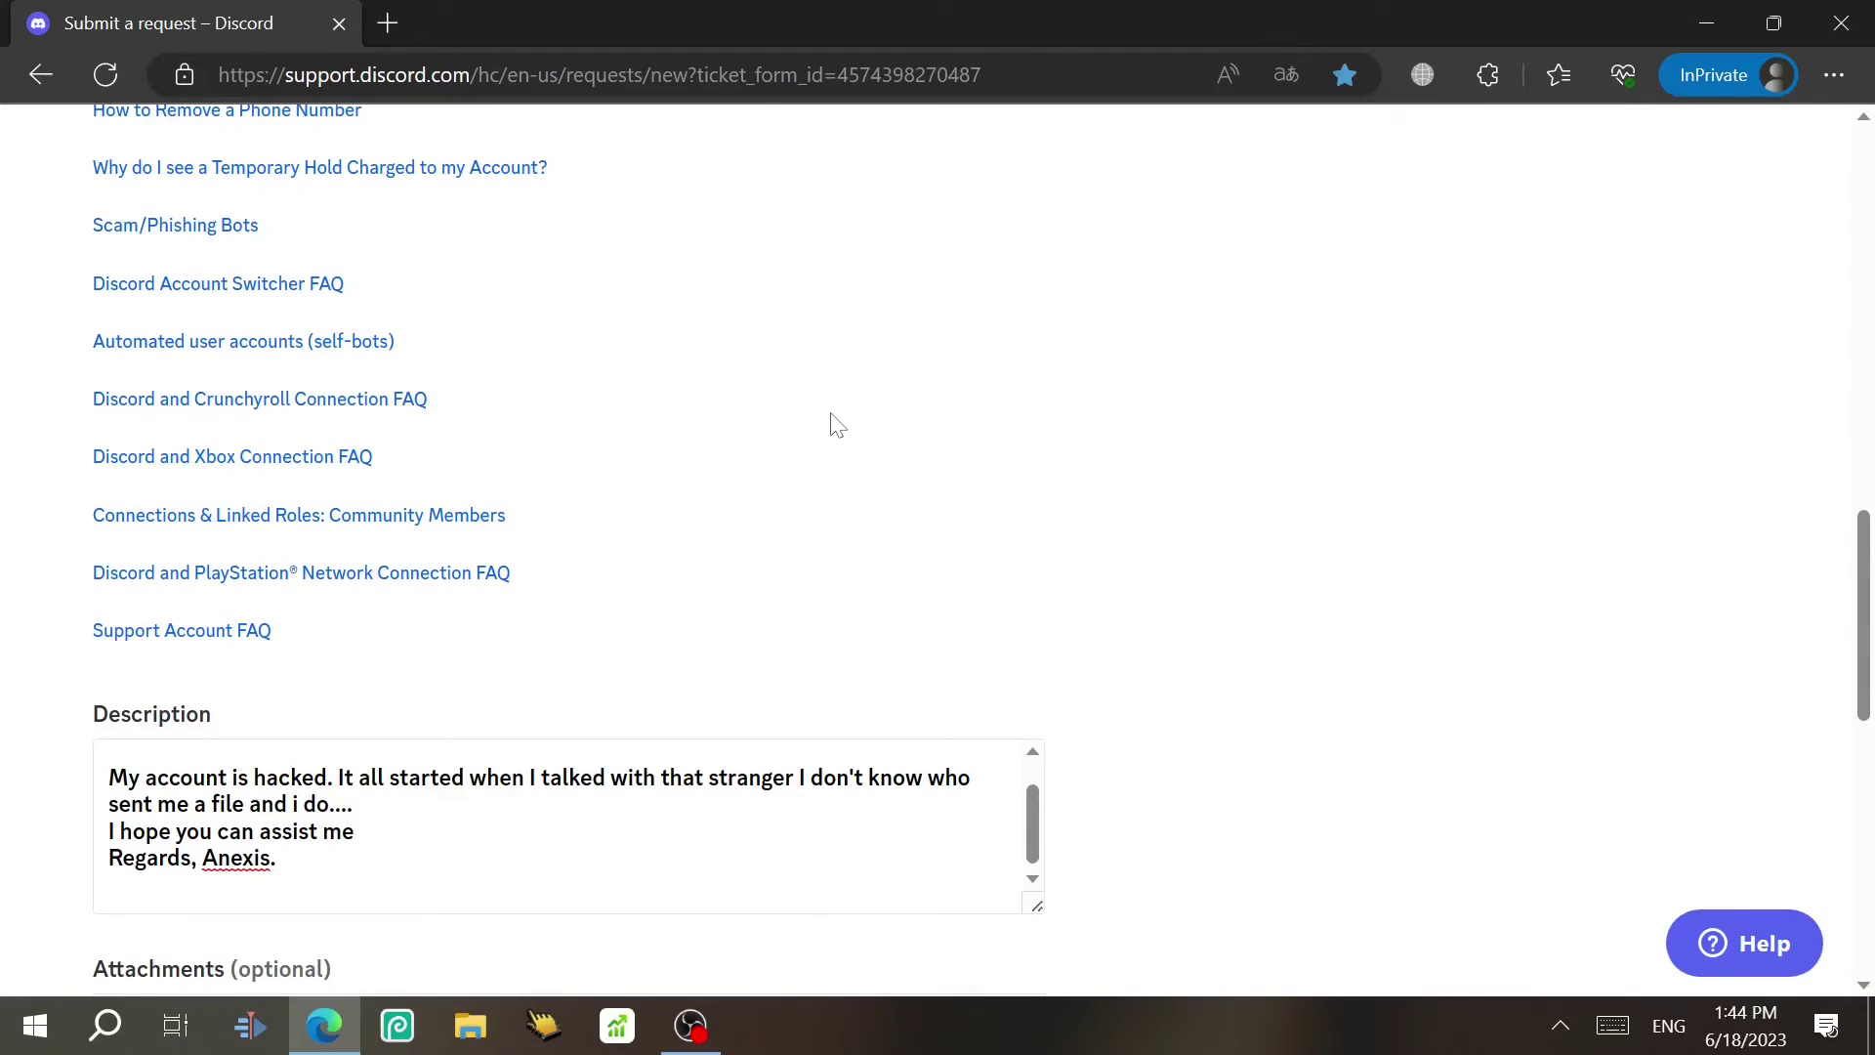